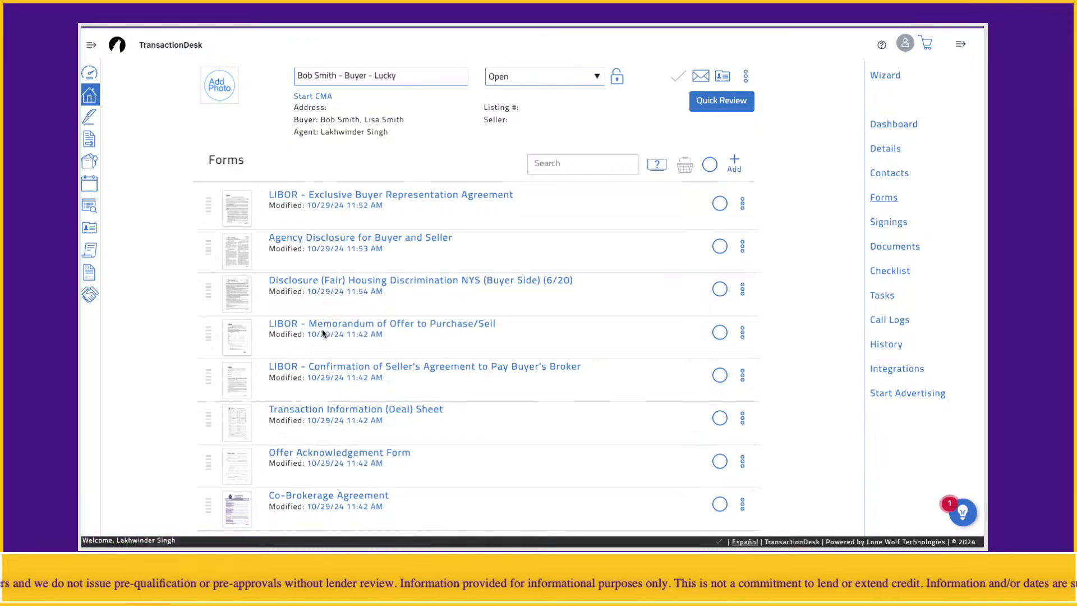
- Open the LIBOR Memorandum of Offer to Purchase/Sell form and review its seller, buyer, broker and attorney fields
left_click(429, 328)
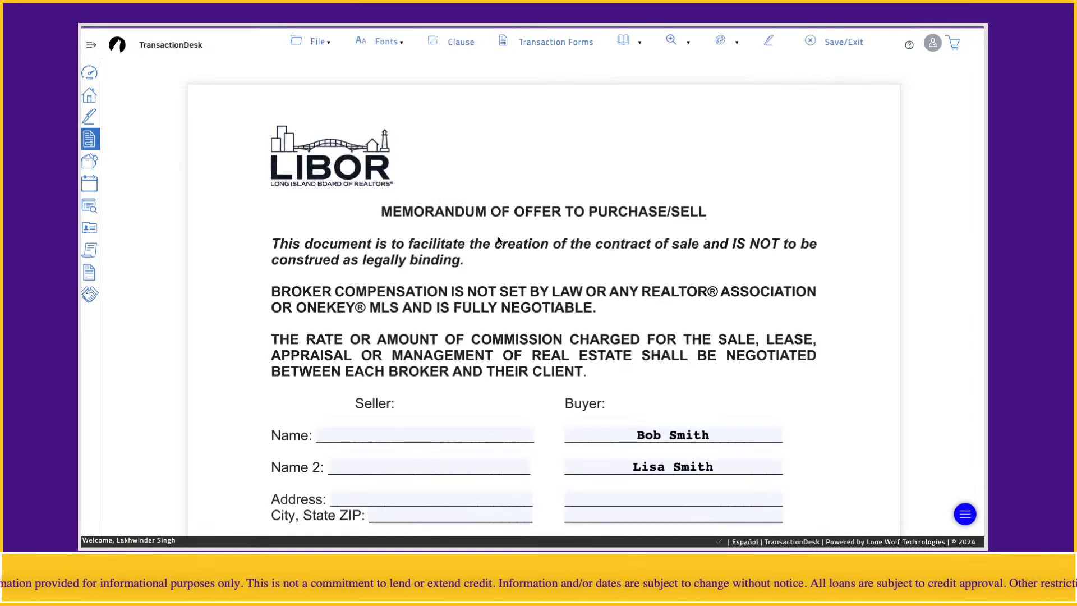
scroll(606, 258, "down", 2)
scroll(605, 258, "down", 1)
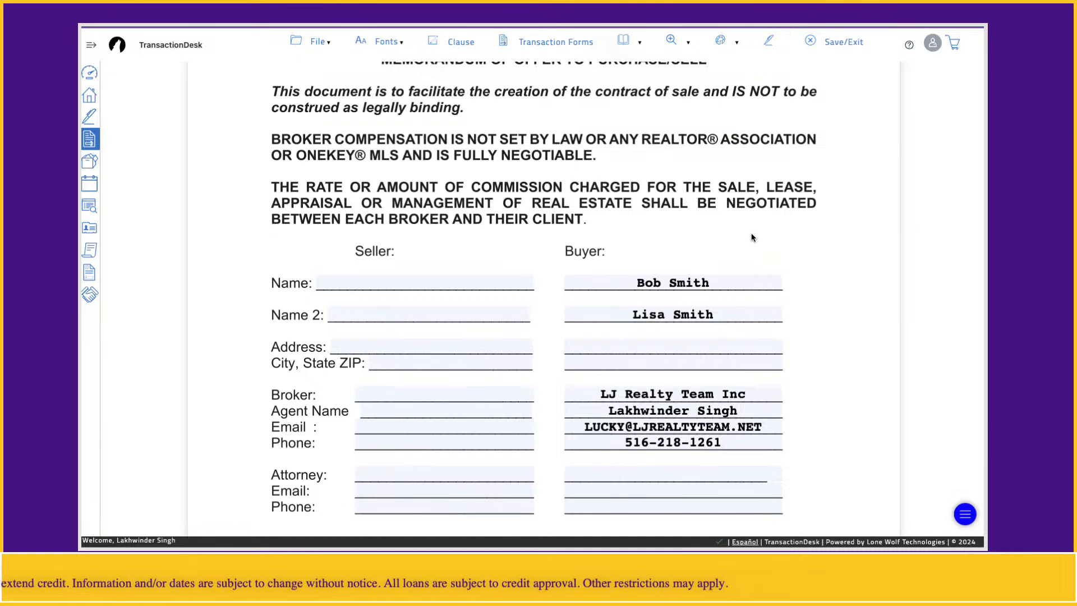
scroll(752, 237, "down", 2)
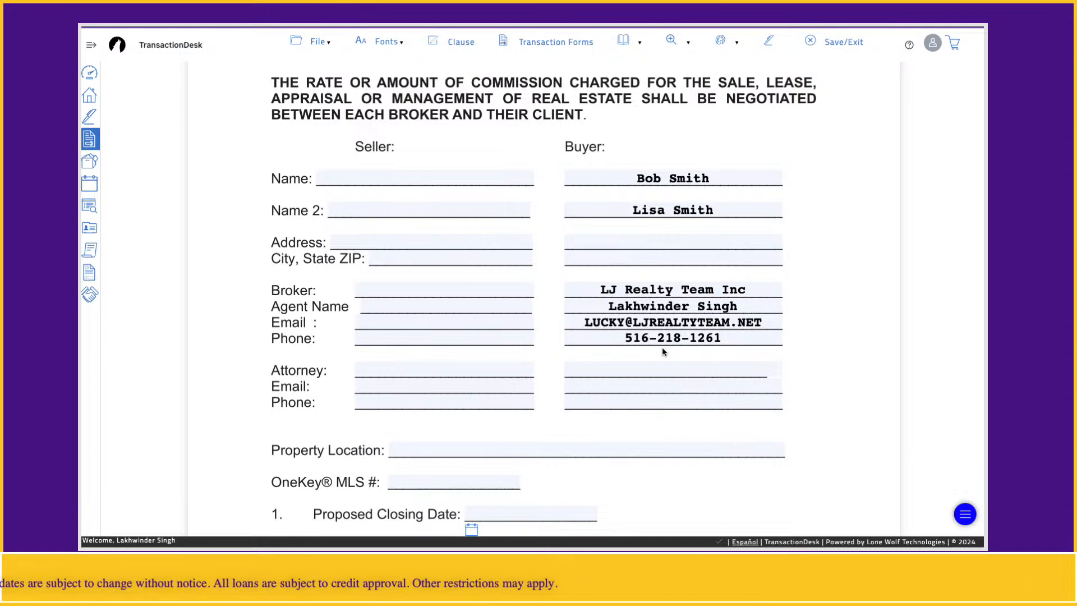
scroll(663, 351, "down", 1)
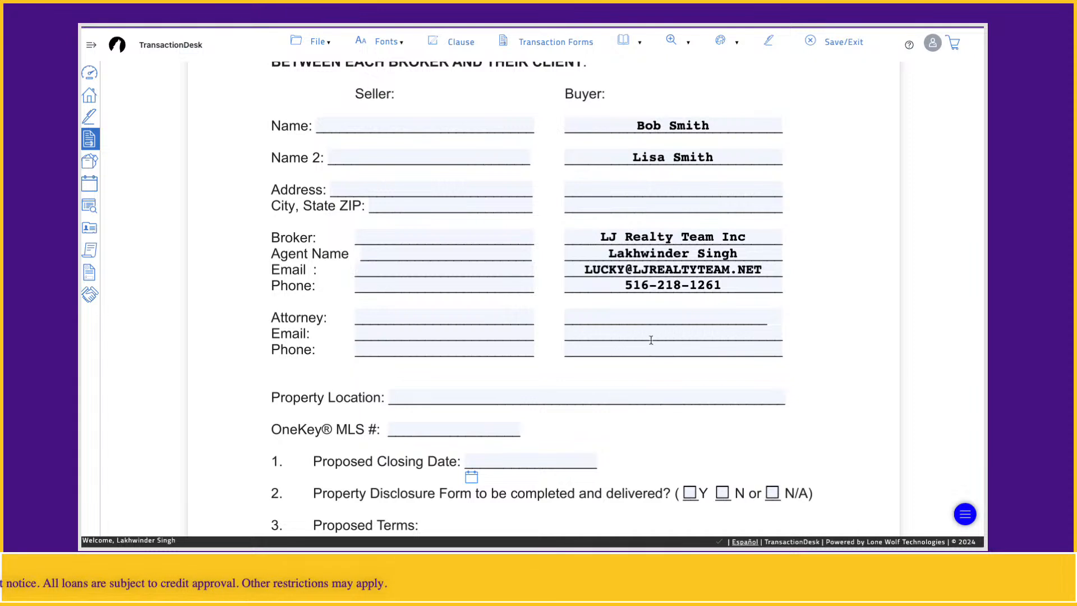
left_click(598, 317)
left_click(595, 333)
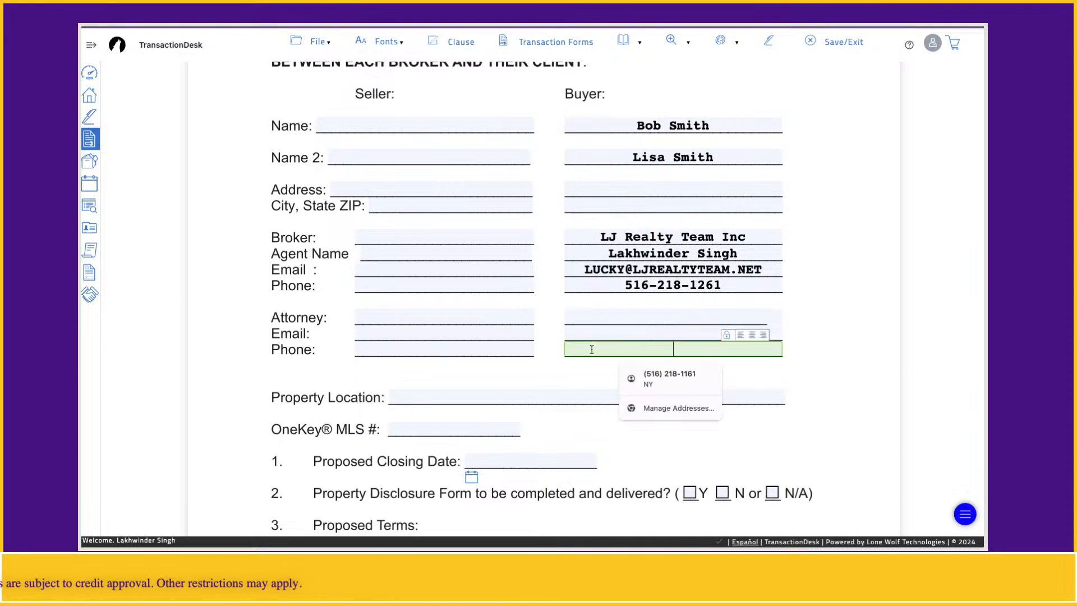
left_click(831, 365)
scroll(832, 363, "down", 1)
left_click(447, 372)
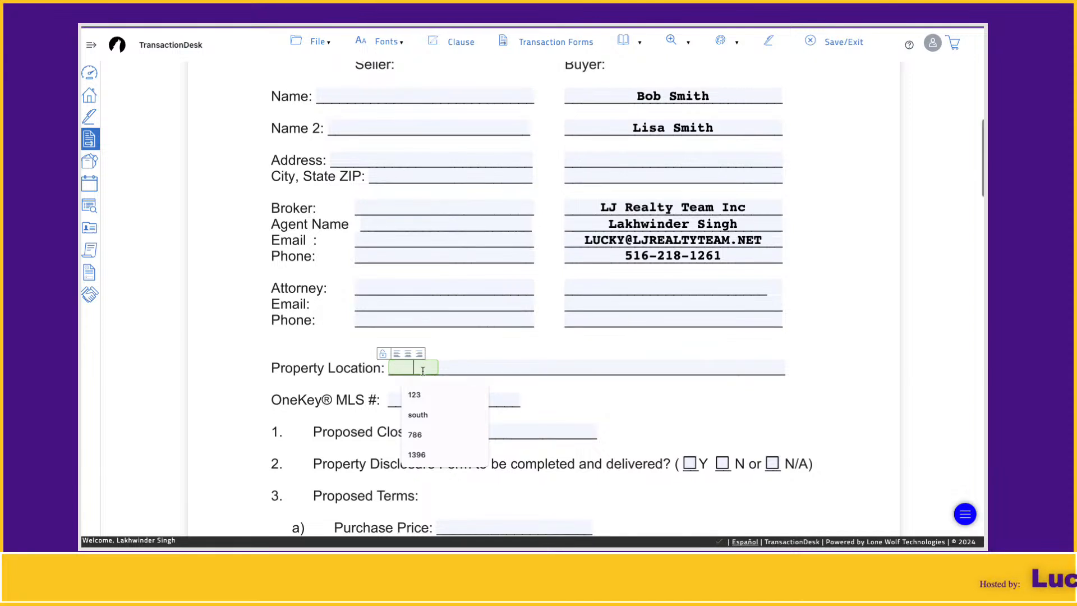
type("1233333333")
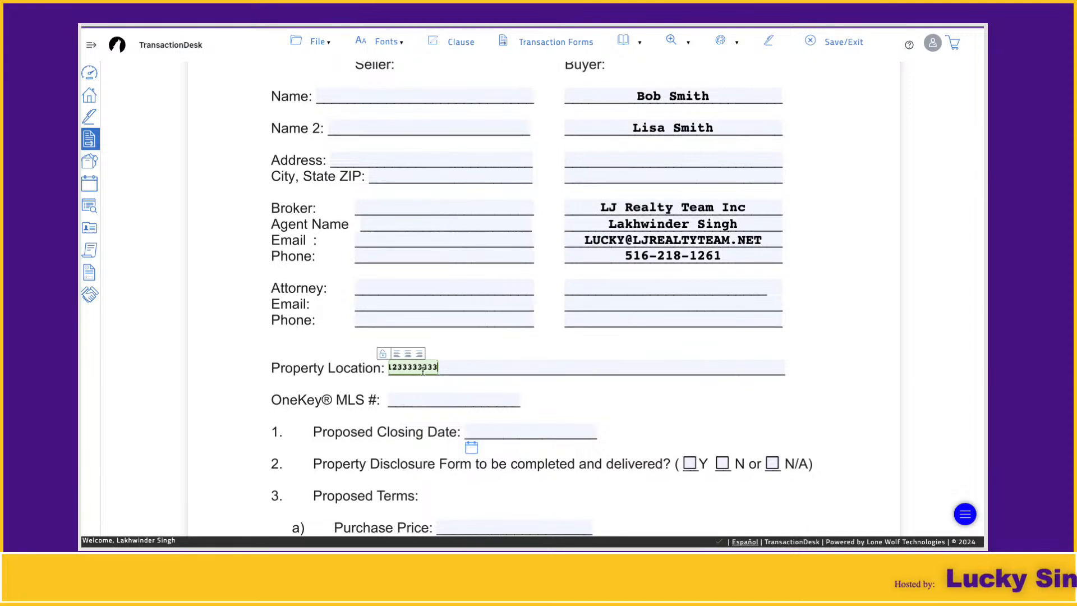
key("BackSpace")
key("BackSpace")
key("BackSpace")
key("BackSpace")
key("BackSpace")
key("BackSpace")
key("BackSpace")
key("BackSpace")
key("BackSpace")
key("BackSpace")
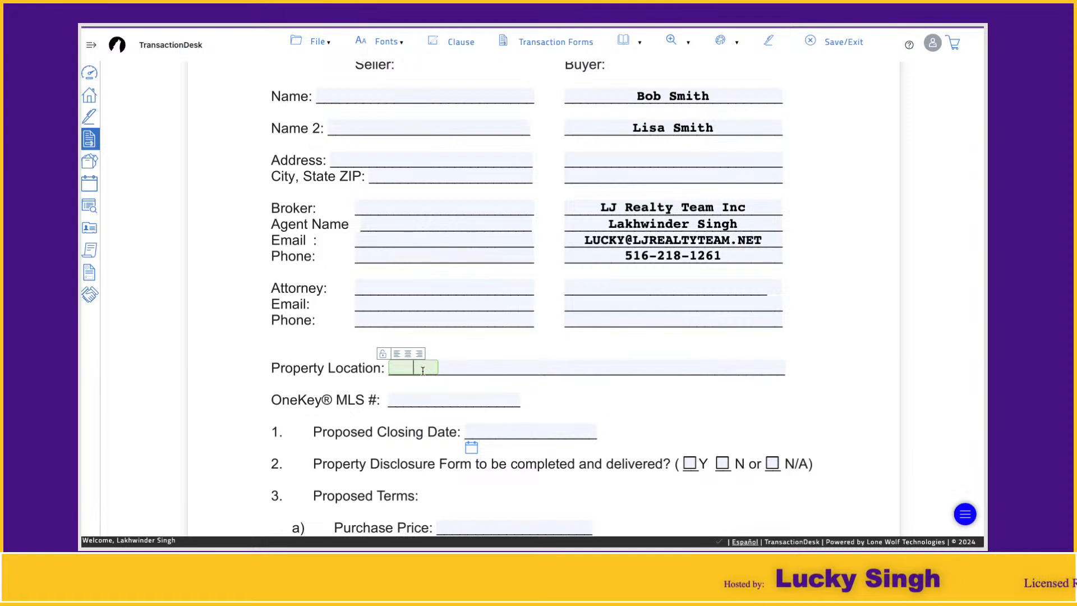
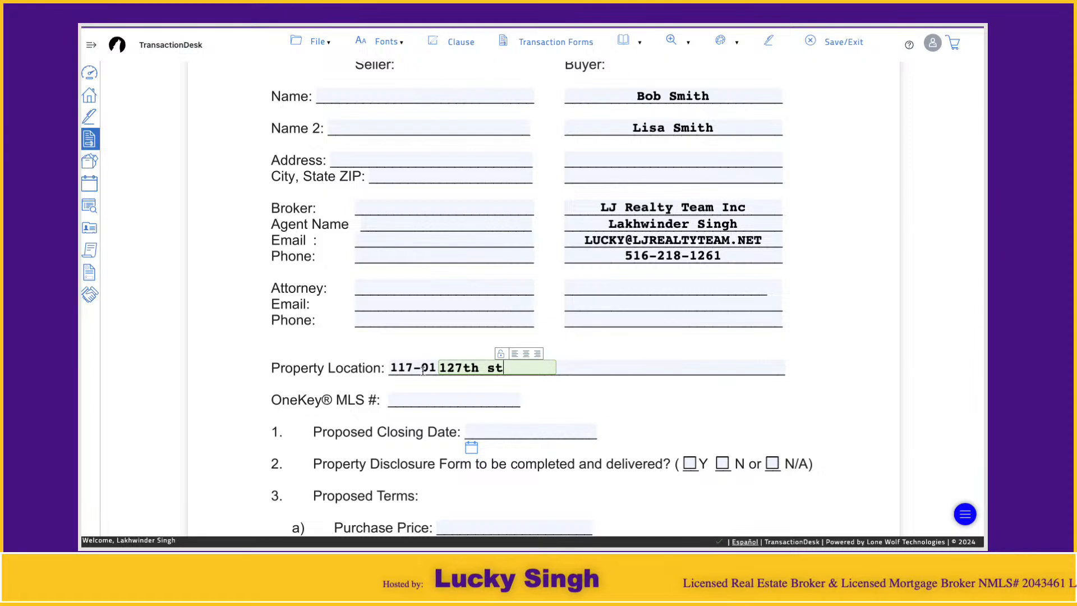
- Enter the property's house number and street name in the first two fields of the Property Location line
key("shift+Tab")
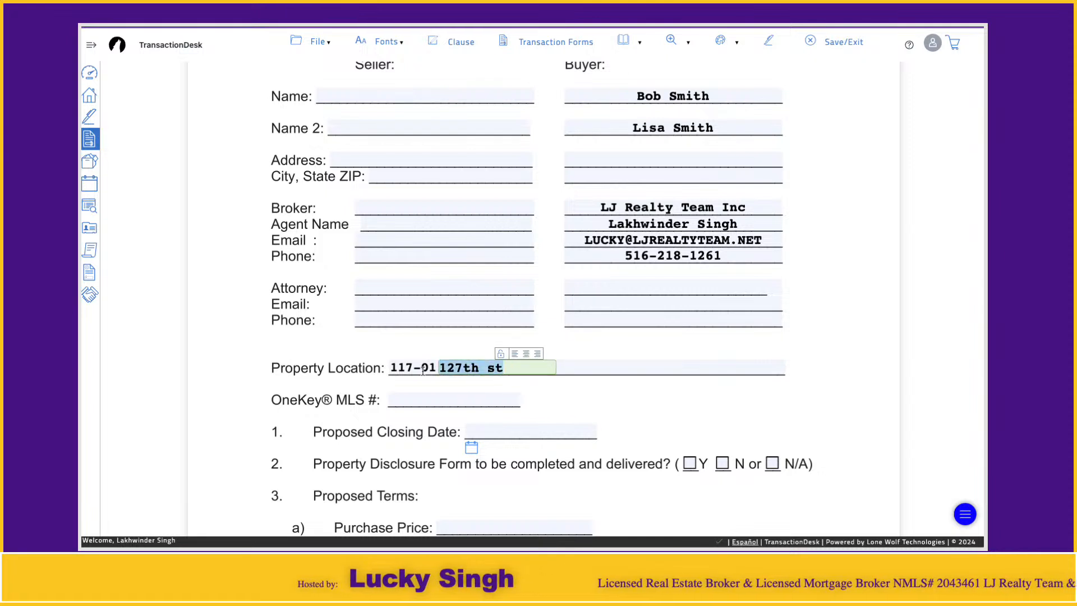
key("Tab")
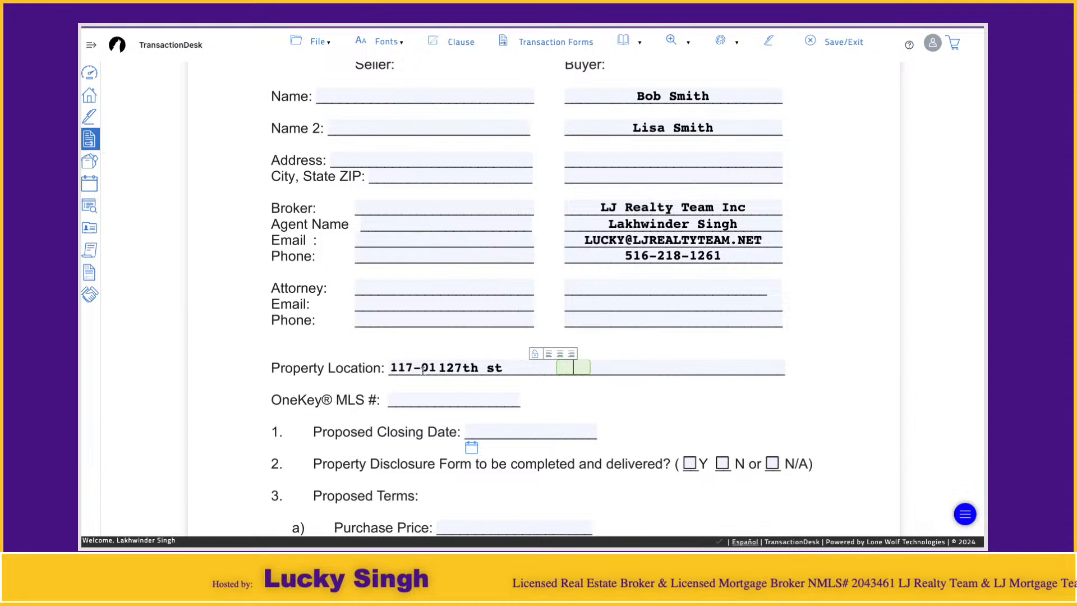
key("shift+Tab")
key("End")
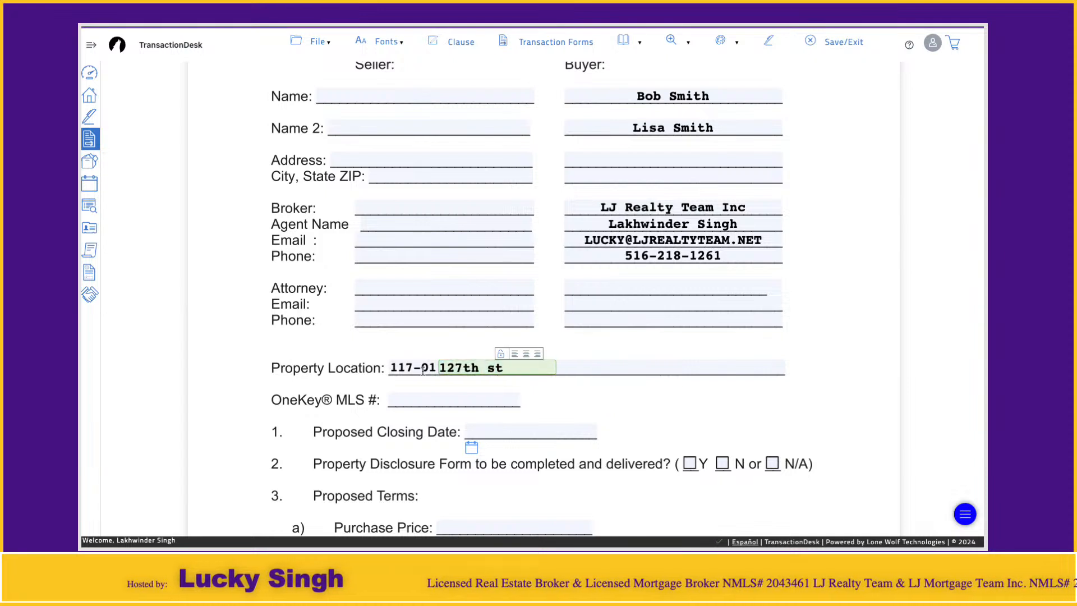
type("Ozone park")
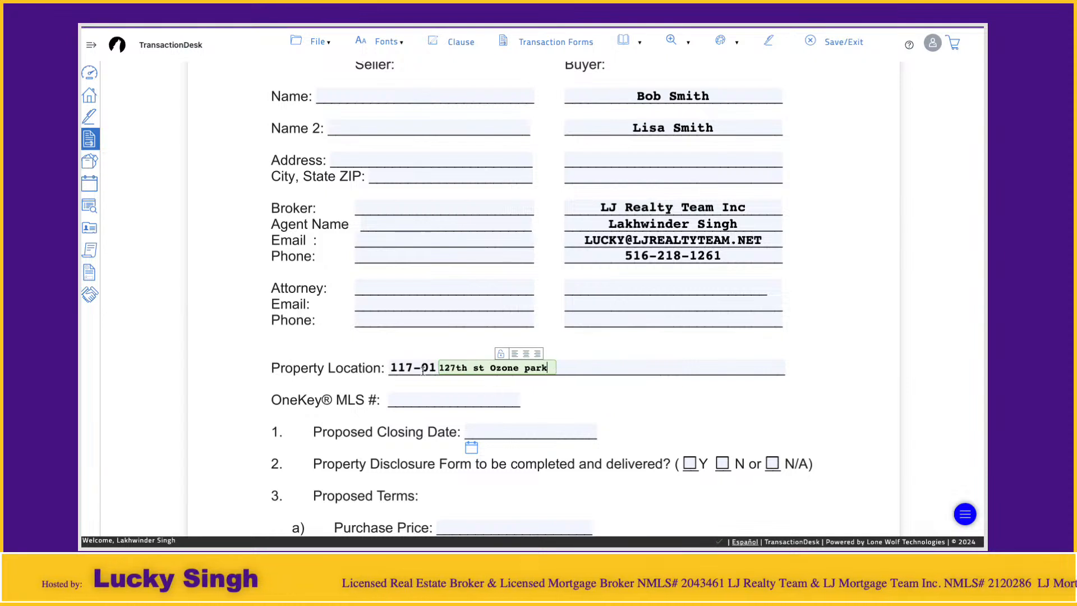
key("BackSpace")
key("BackSpace")
key("BackSpace")
key("BackSpace")
key("BackSpace")
key("BackSpace")
key("BackSpace")
key("BackSpace")
key("BackSpace")
key("BackSpace")
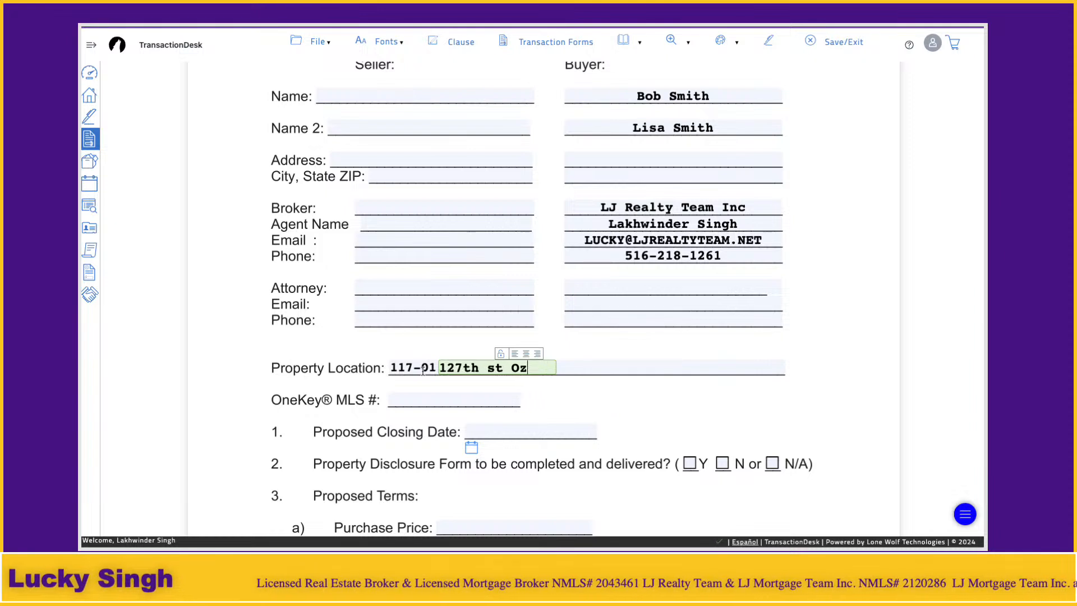
- Try the state abbreviation Ny in the small field between the street name and the city
key("Tab")
type("Ozone")
key("BackSpace")
key("BackSpace")
key("BackSpace")
key("BackSpace")
key("BackSpace")
key("BackSpace")
type("Ny")
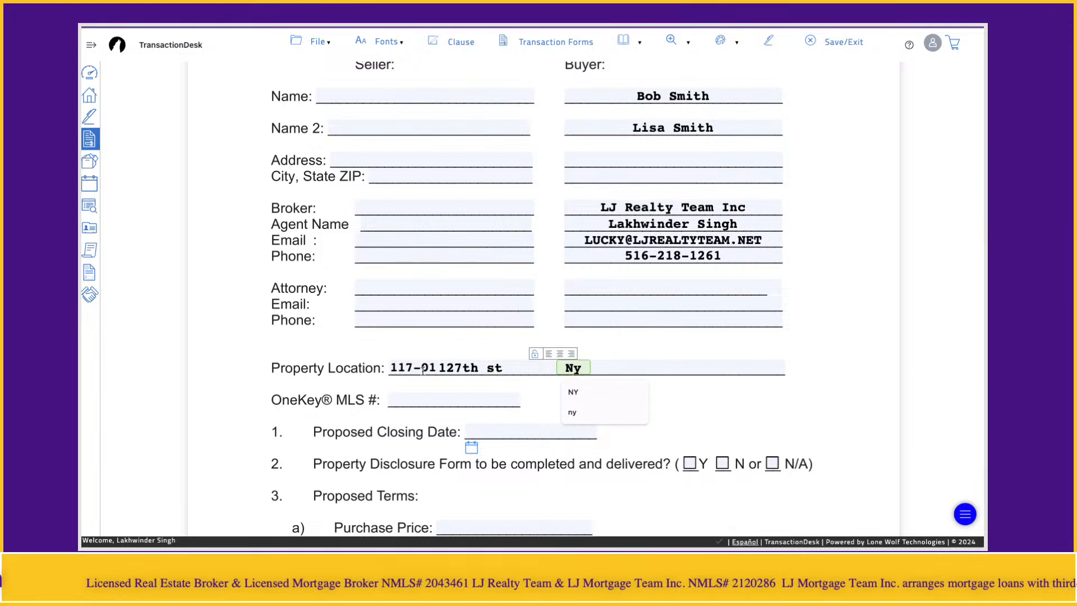
- Enter the property's city without its ZIP code in the city field and put the ZIP code in the line's last field
key("Tab")
type("Sou")
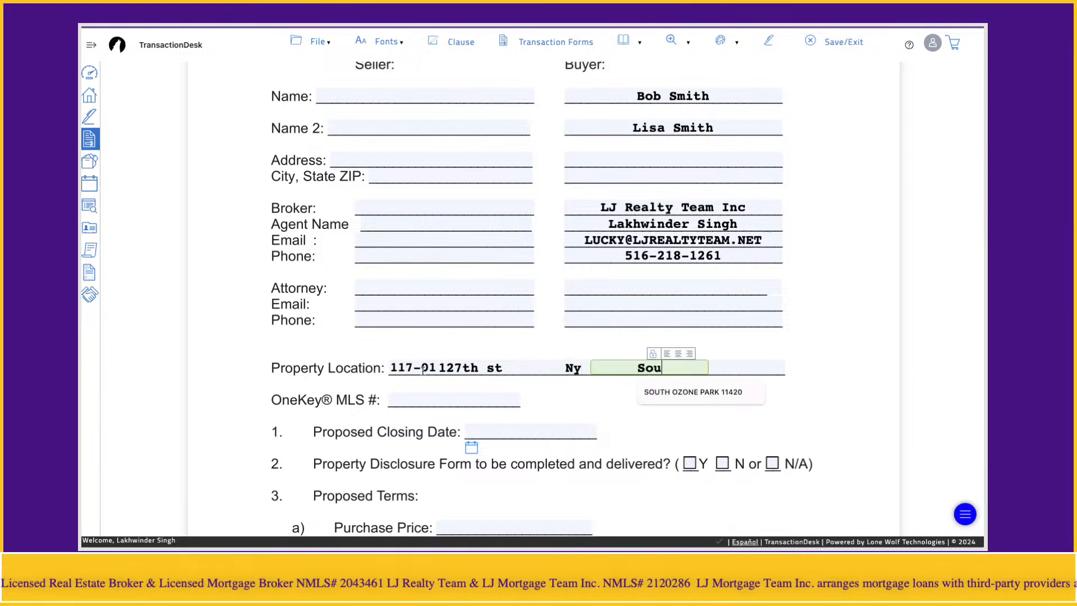
key("Return")
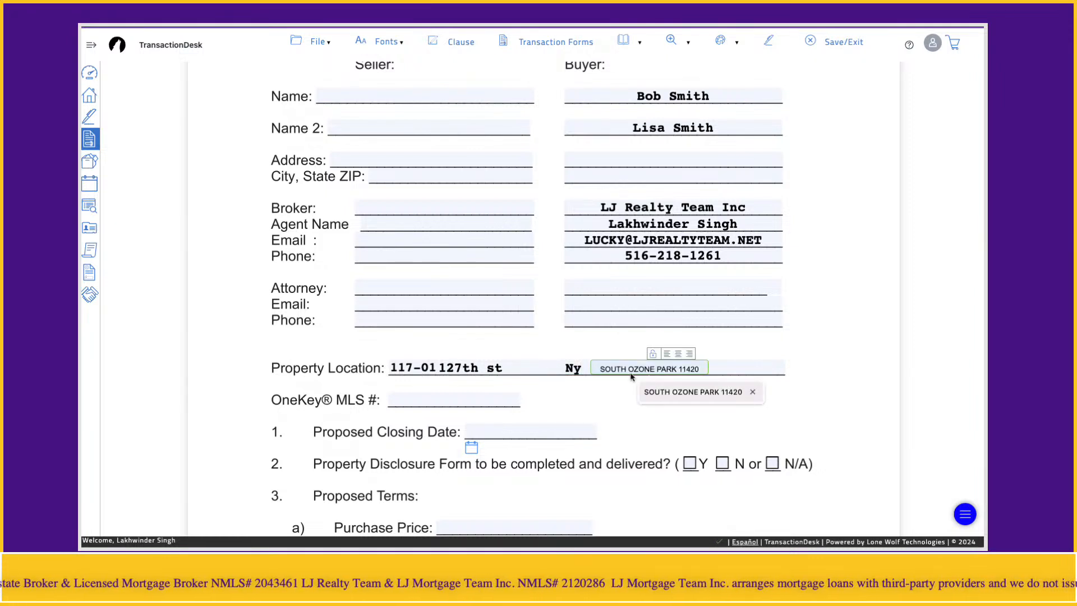
left_click(682, 393)
double_click(689, 365)
key("BackSpace")
left_click(742, 370)
type("11420")
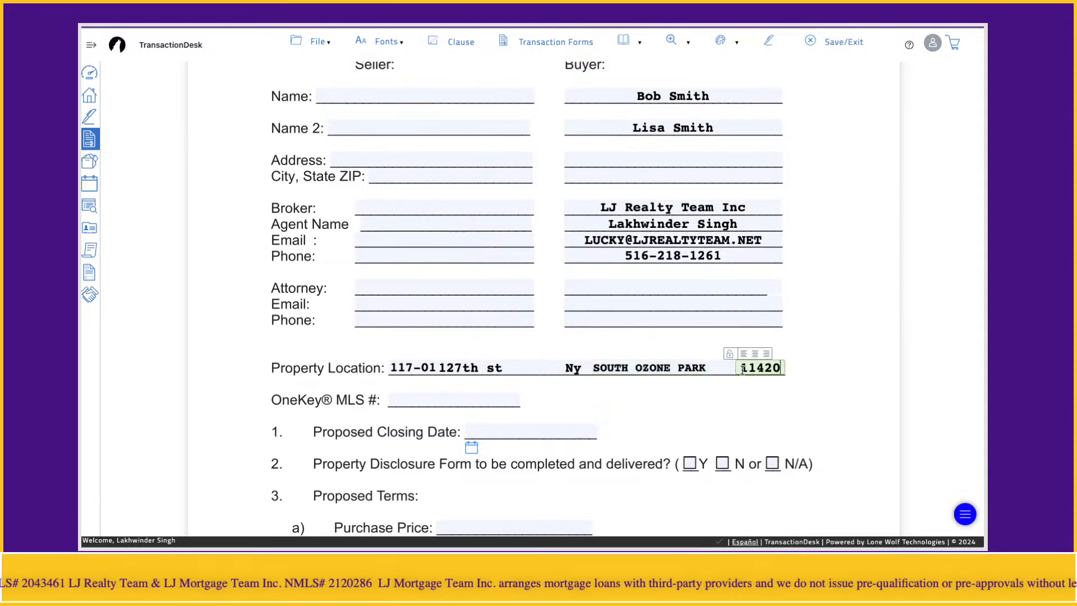
left_click(695, 412)
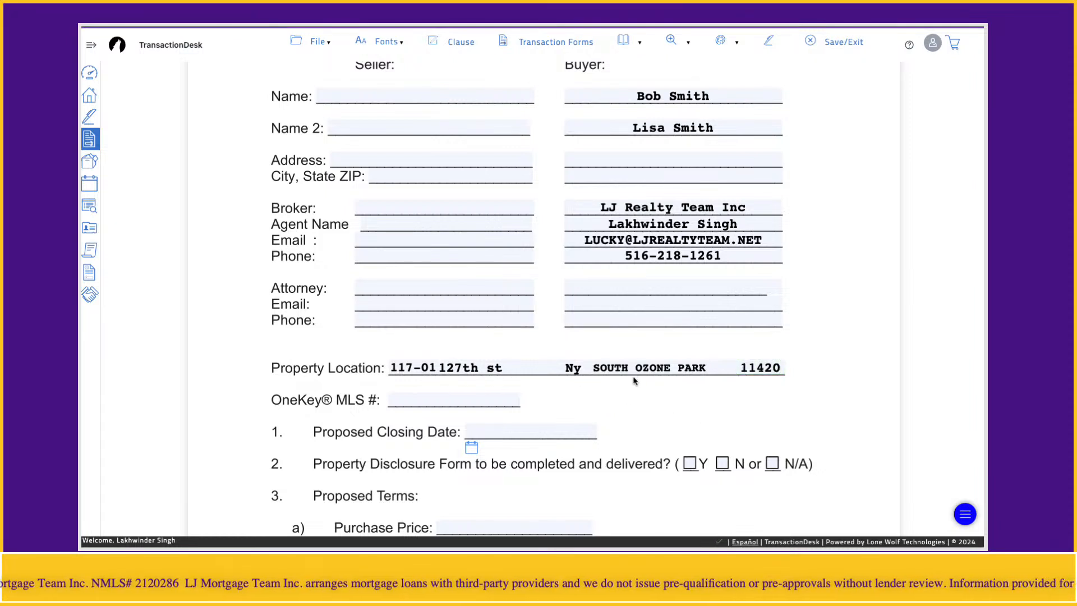
- Remove the state abbreviation before the city and enter NY in the state field between city and ZIP code
left_click(572, 372)
key("BackSpace")
key("BackSpace")
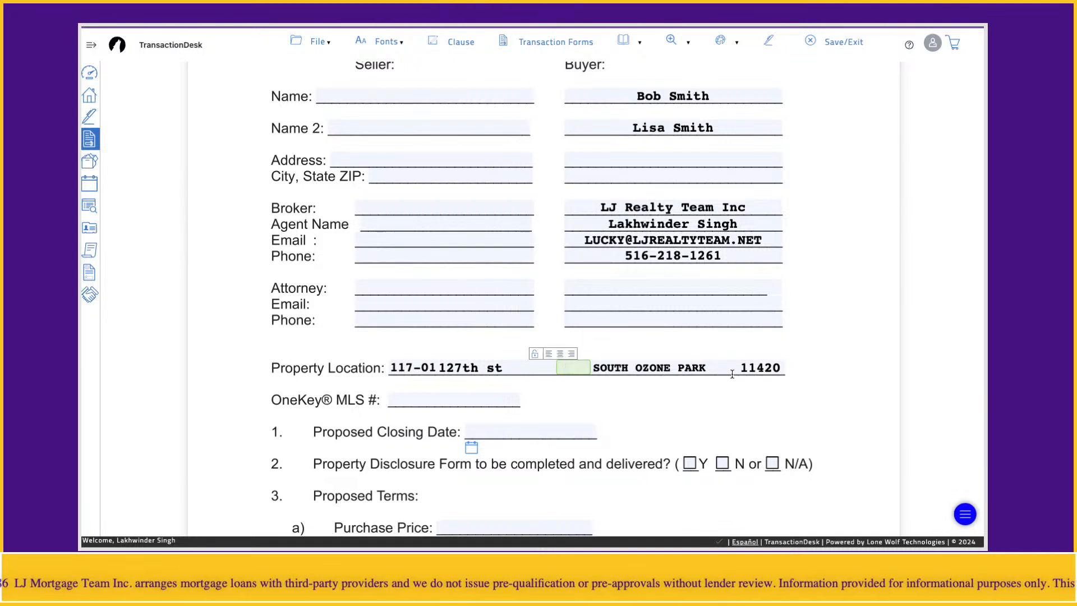
left_click(727, 368)
type("NY")
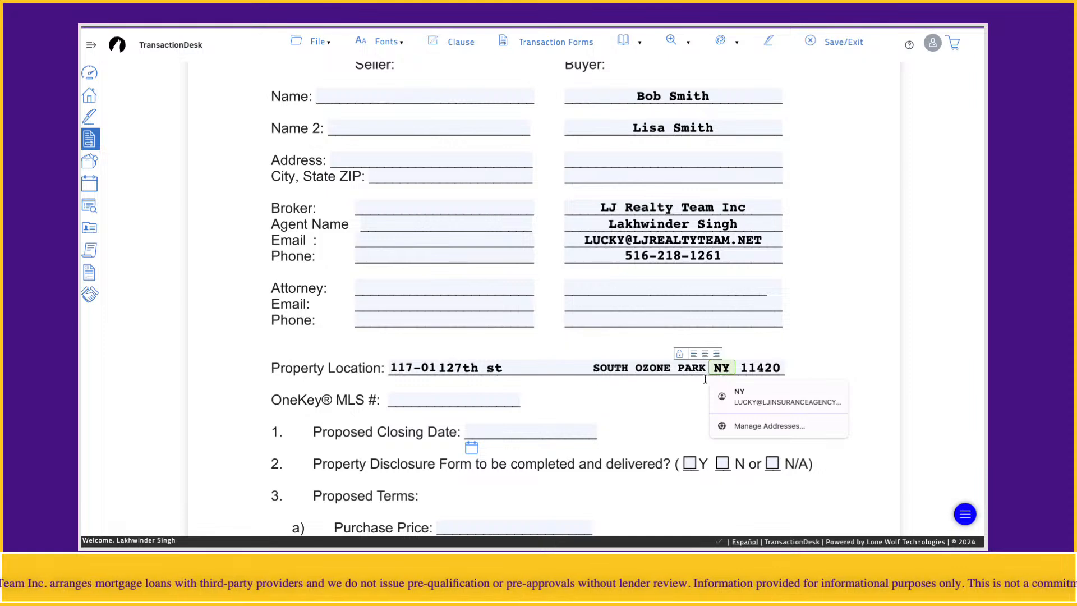
left_click(652, 405)
left_click(549, 370)
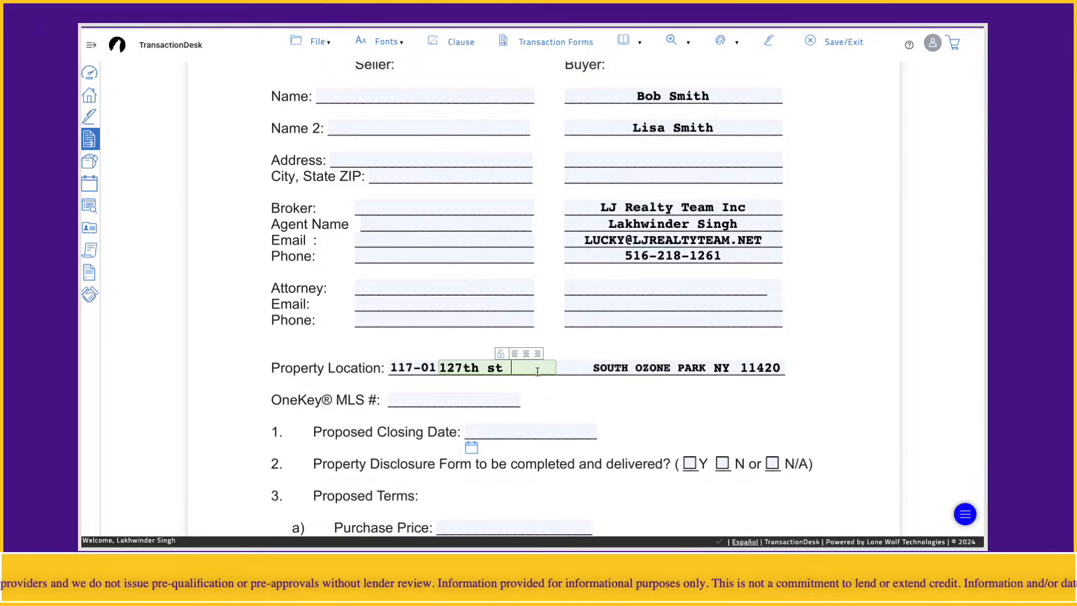
left_click(387, 373)
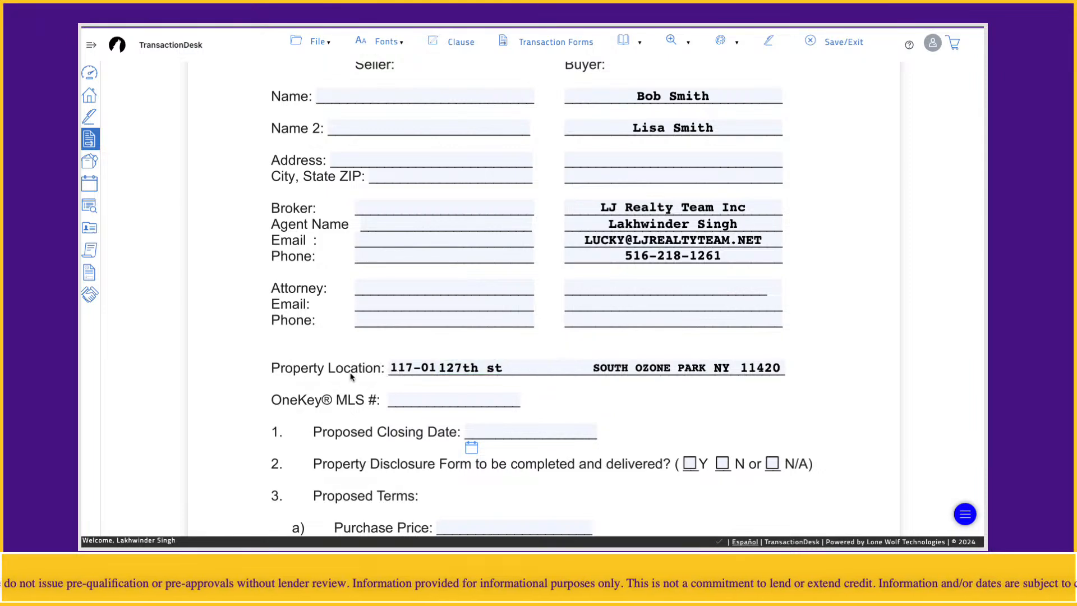
left_click(464, 402)
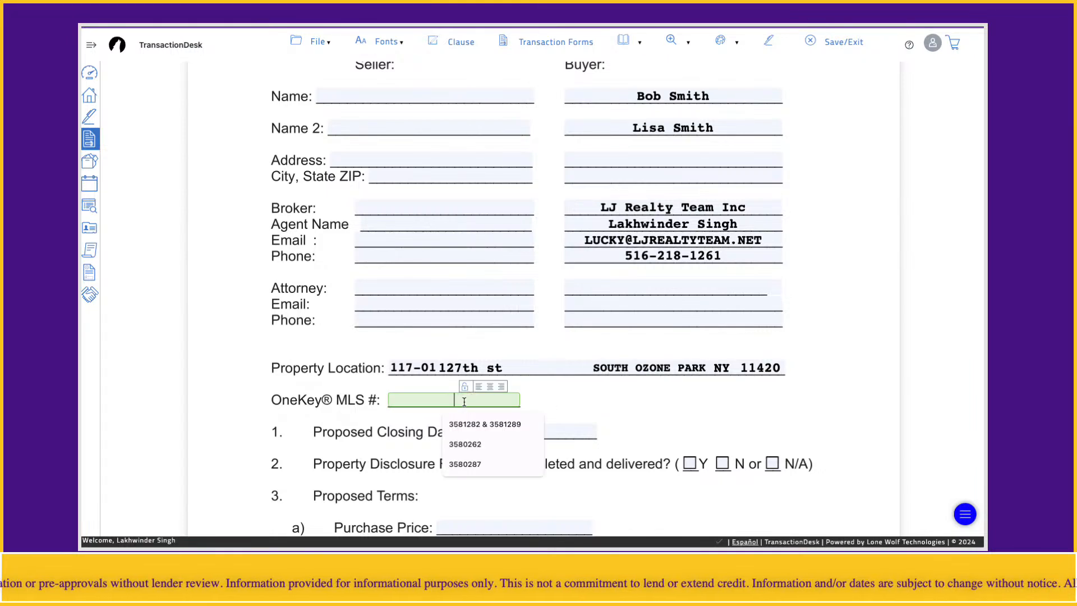
left_click(462, 441)
left_click(313, 416)
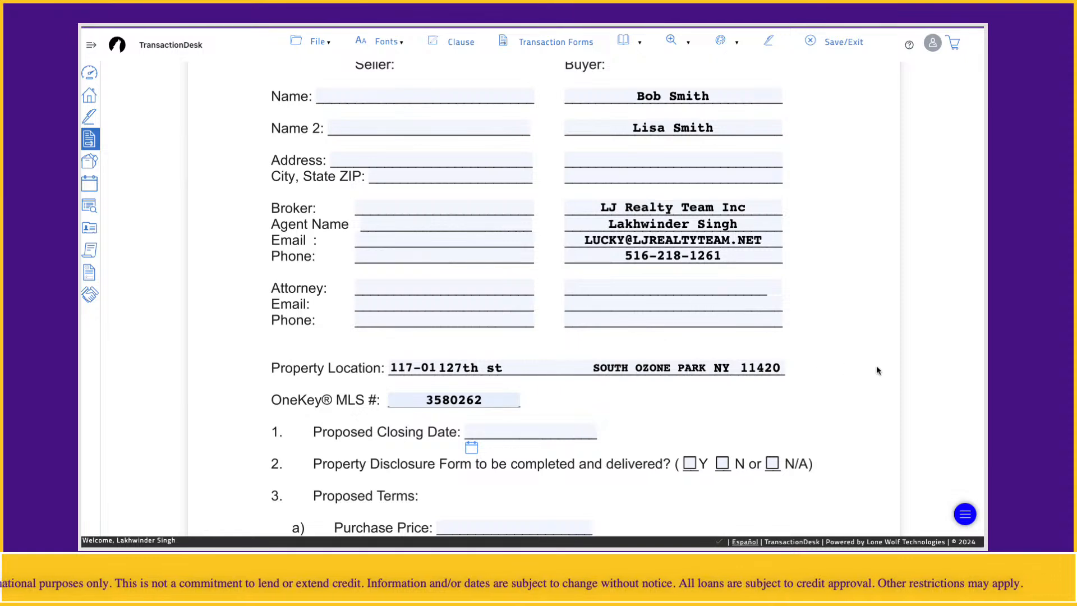
- Set the Proposed Closing Date to 12/10/2024
scroll(876, 365, "down", 1)
scroll(875, 356, "down", 3)
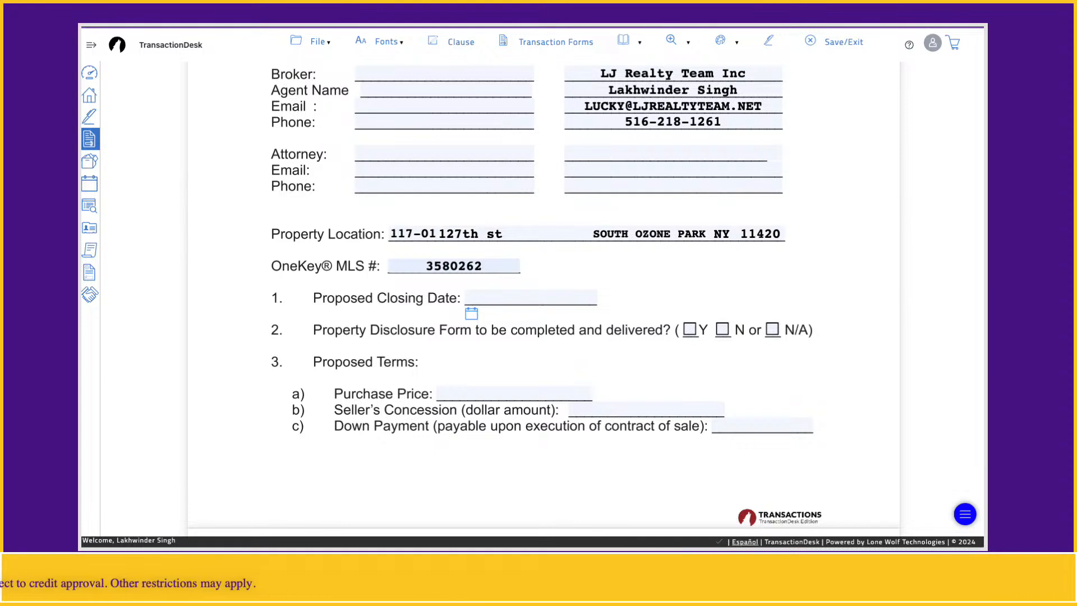
left_click(472, 313)
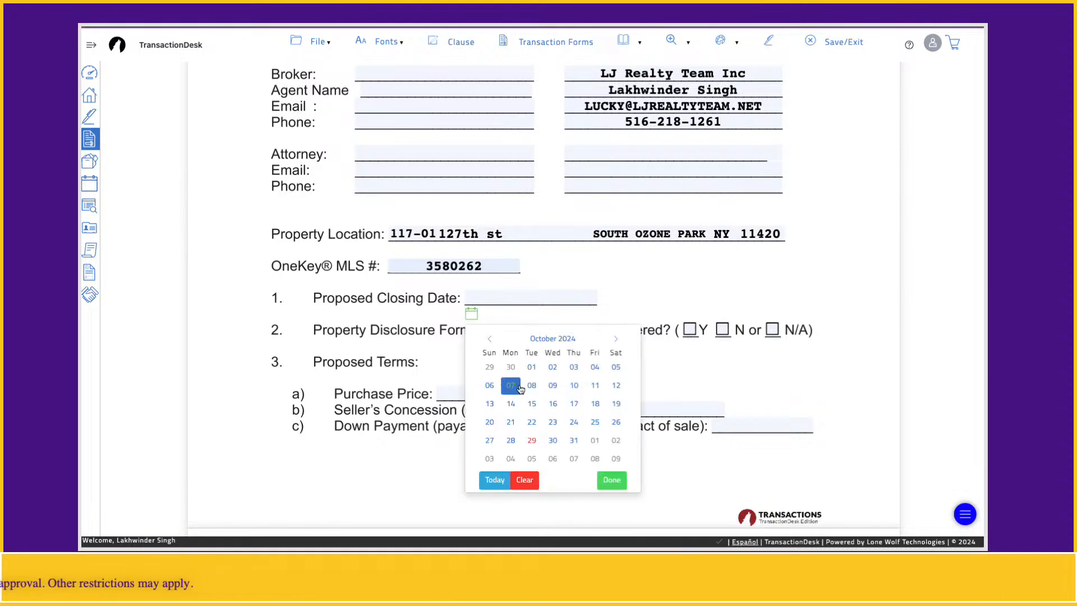
left_click(616, 341)
left_click(615, 340)
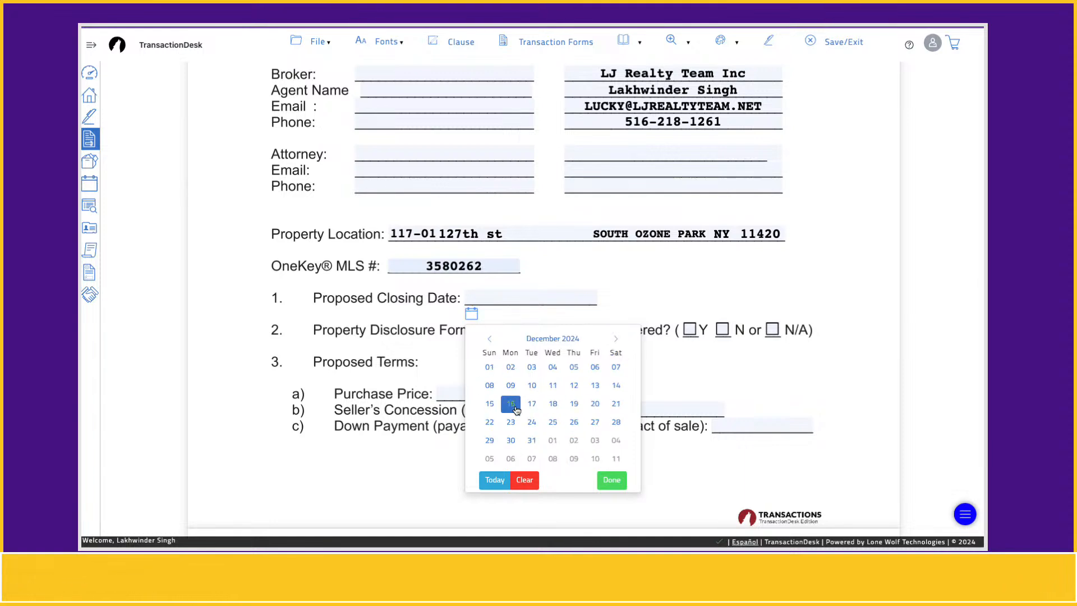
left_click(532, 386)
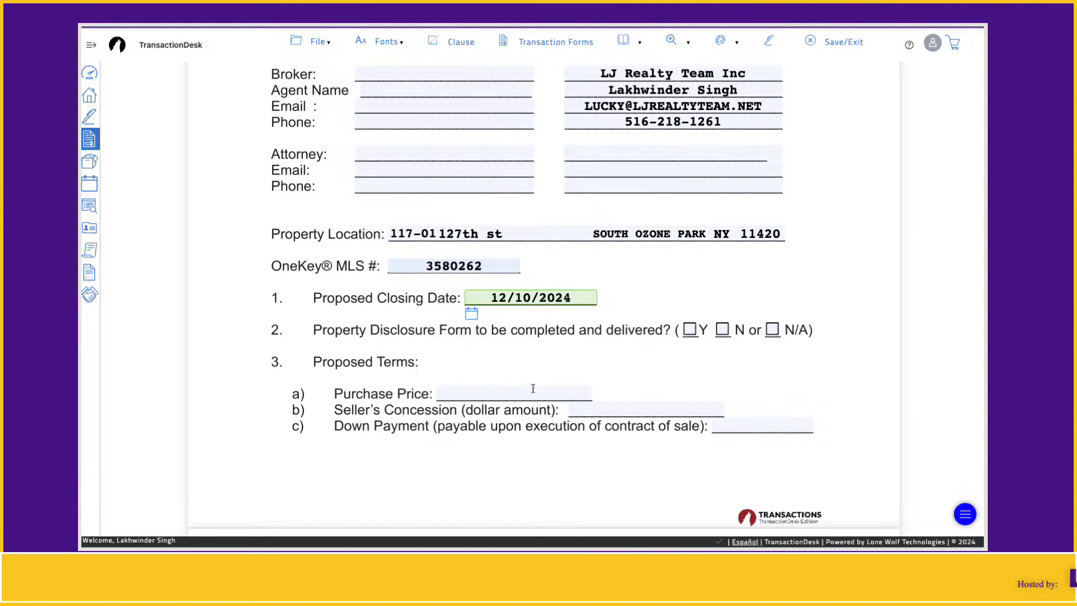
left_click(361, 347)
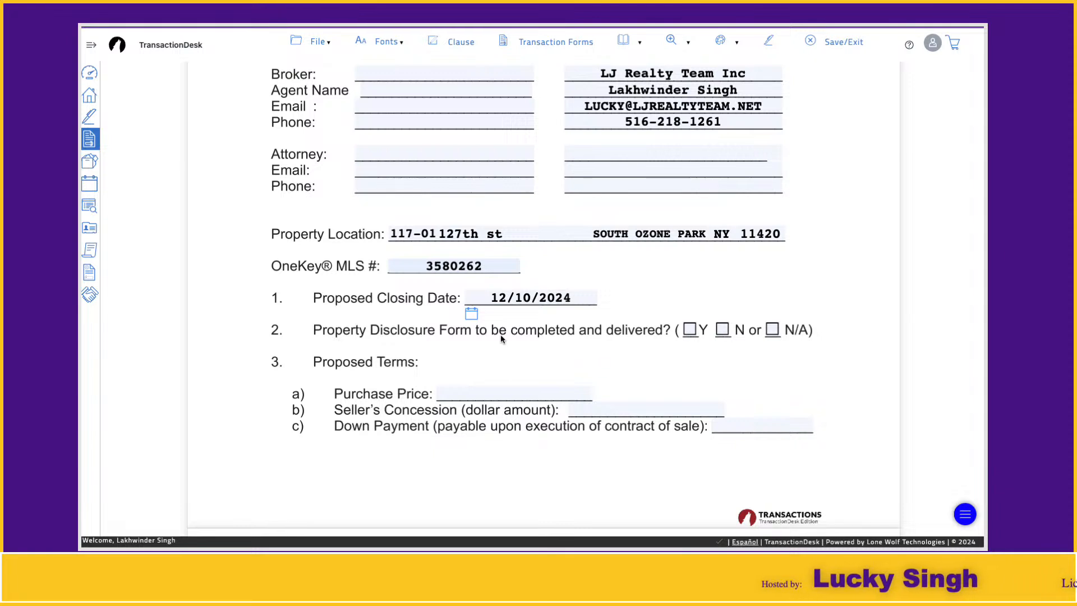
- Mark the Property Disclosure Form question as Y and set the Purchase Price to 500,000.00
left_click(688, 333)
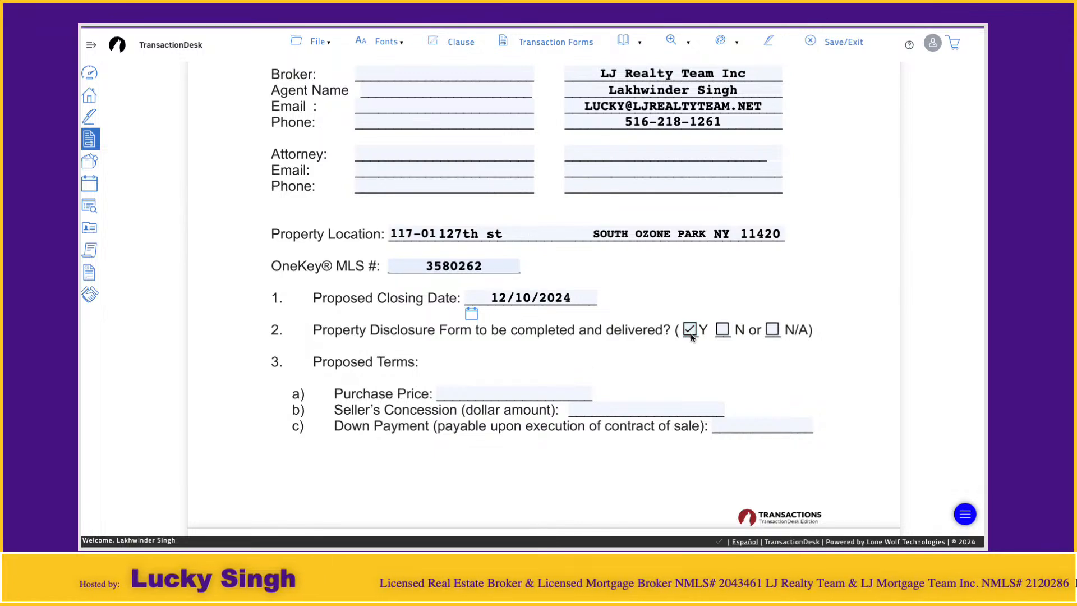
left_click(475, 392)
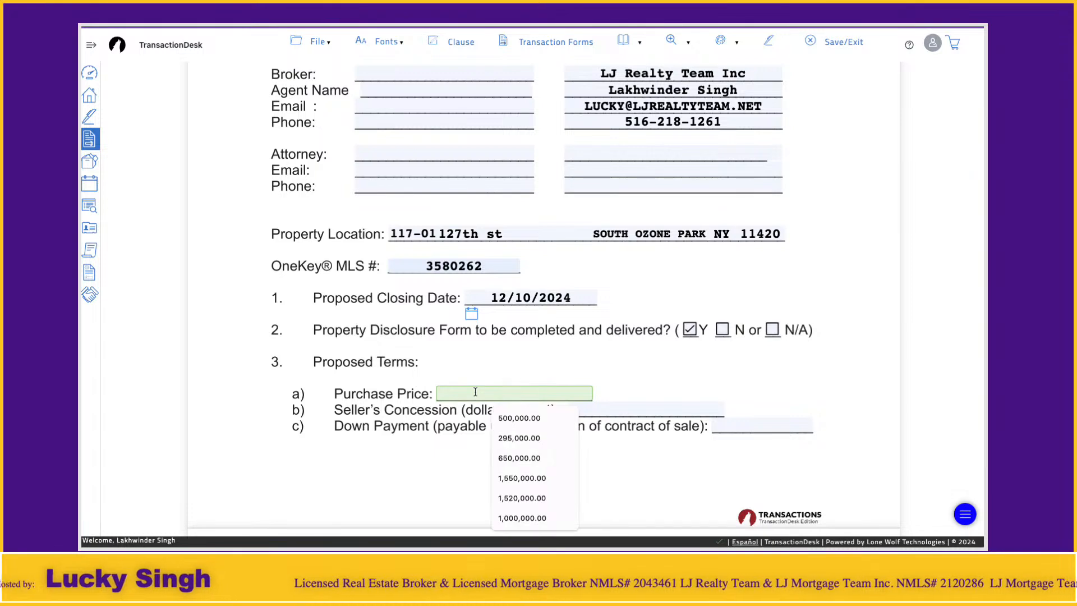
left_click(516, 418)
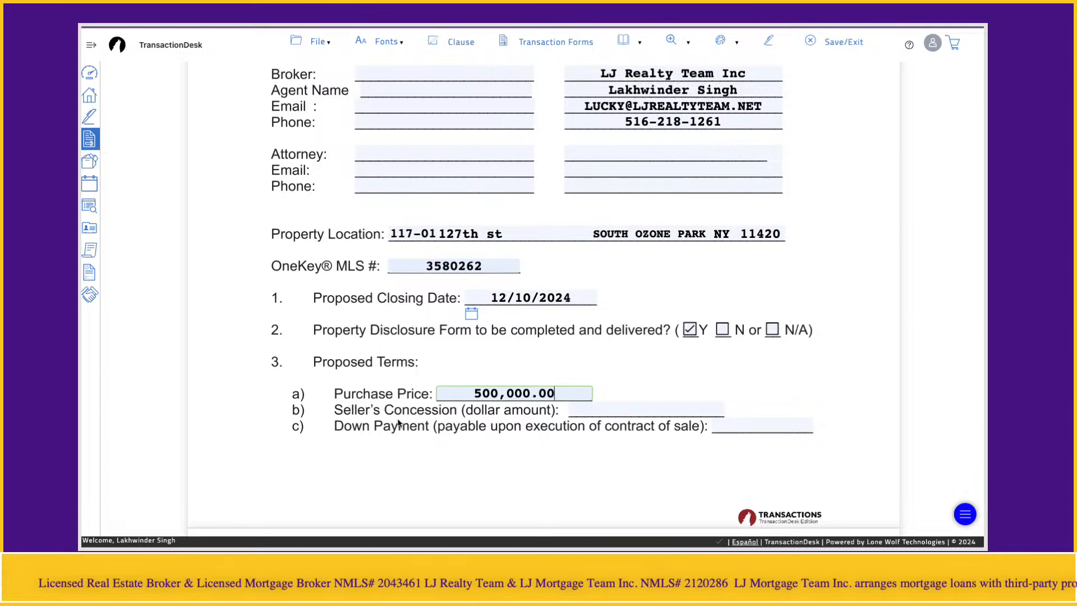
left_click(367, 417)
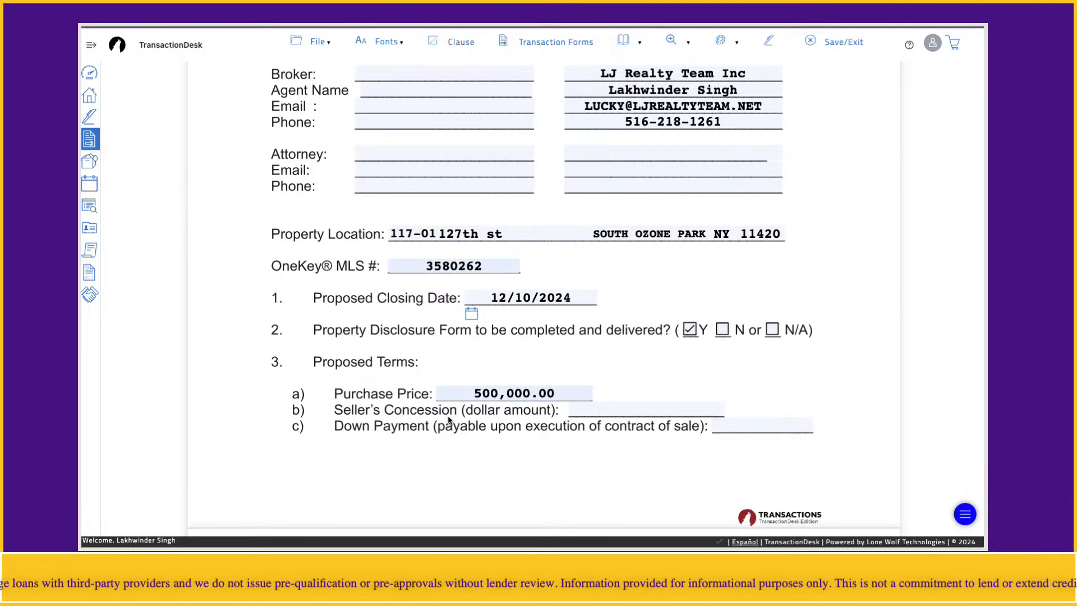
- Set the Seller's Concession to 0.00 and the Down Payment to 10,000.00 in the Proposed Terms
left_click(640, 408)
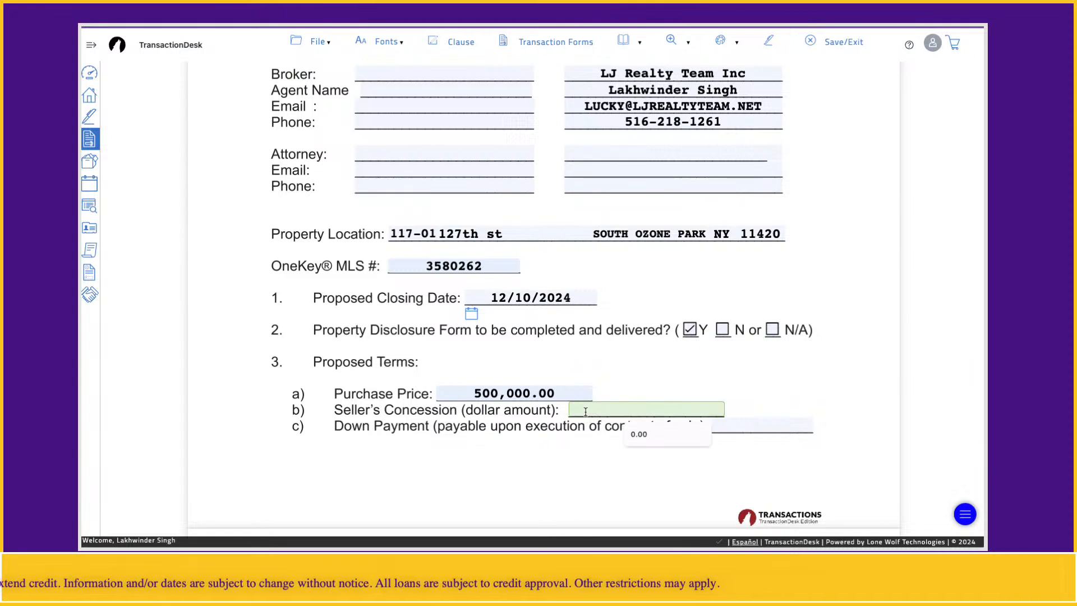
type("0")
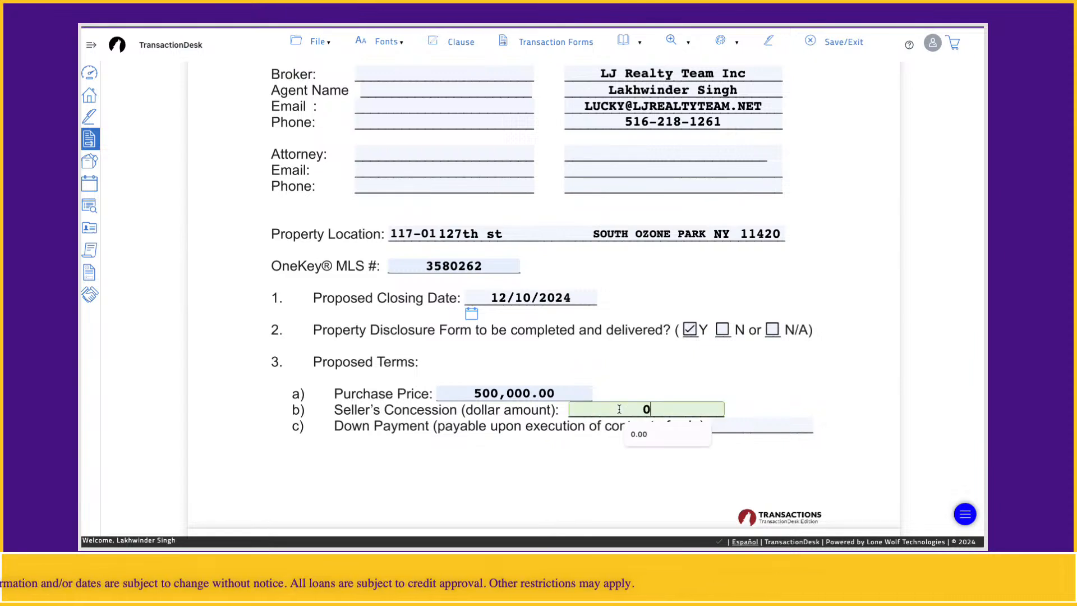
left_click(551, 438)
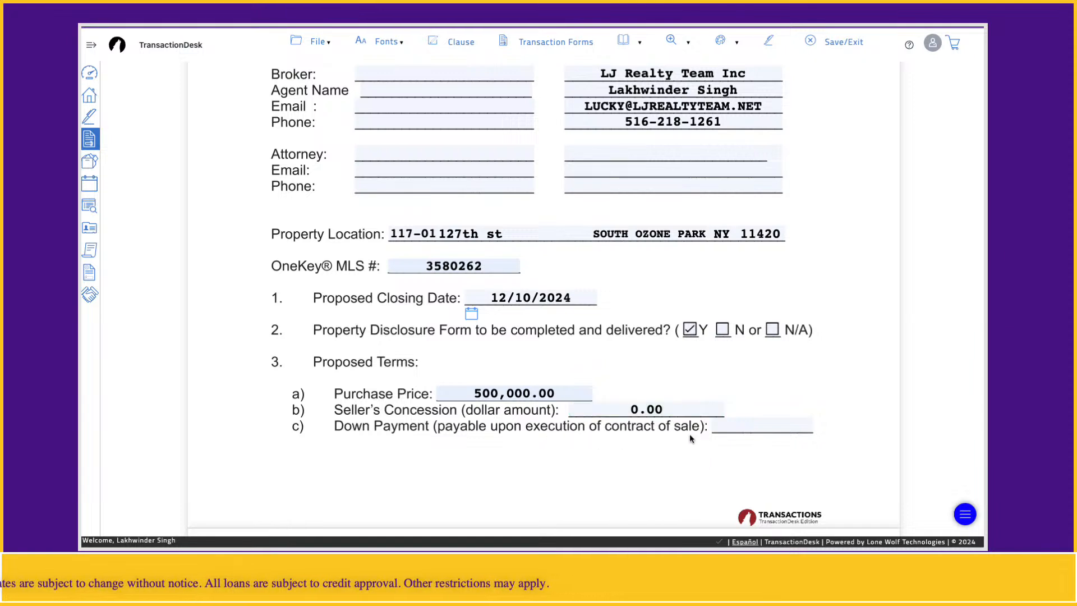
left_click(730, 429)
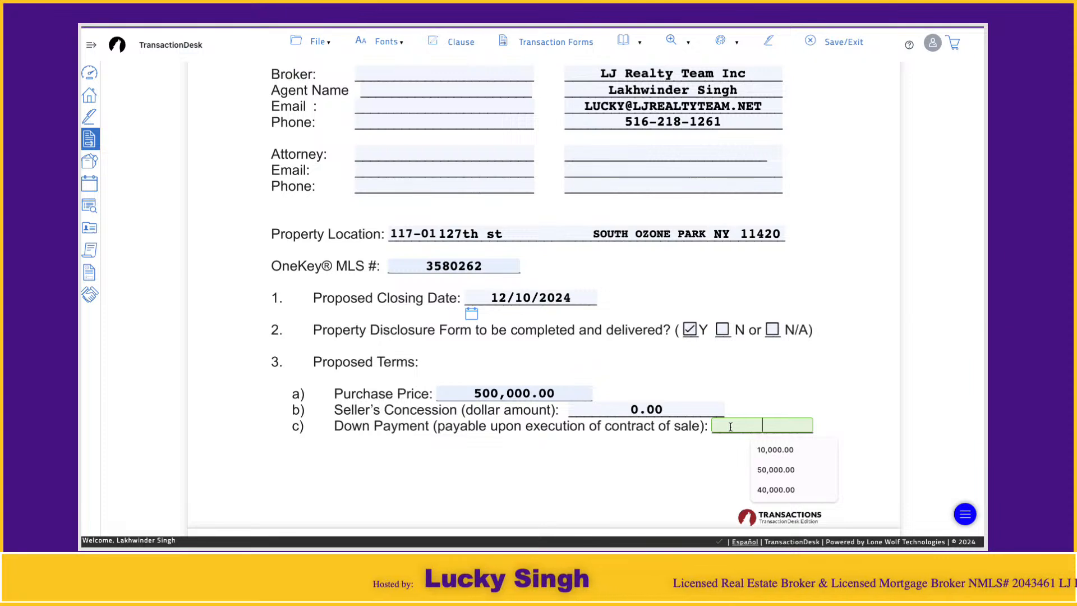
type("10,000.00")
left_click(774, 452)
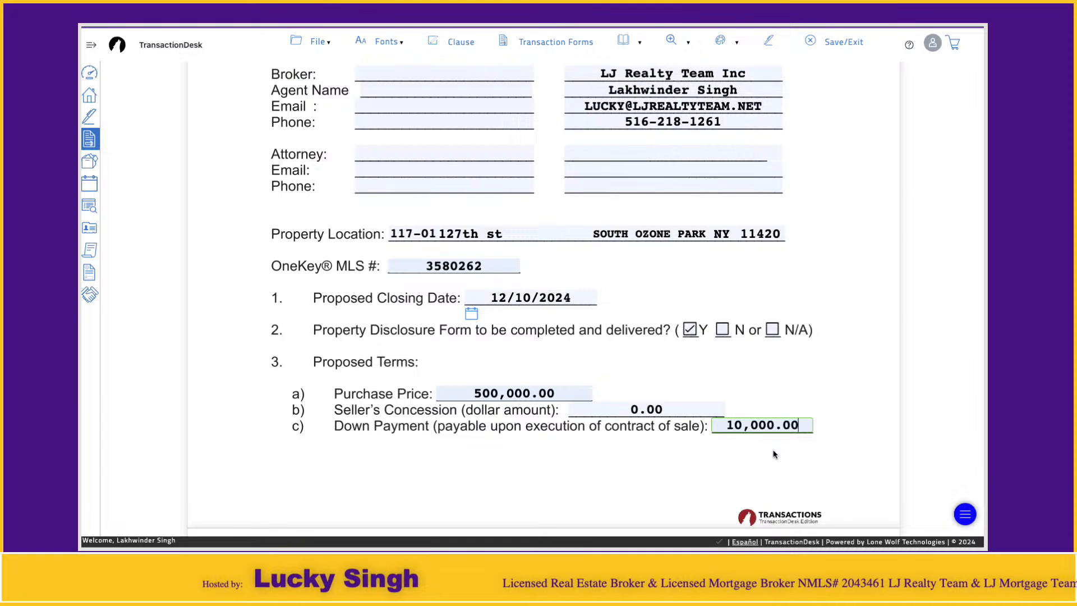
left_click(679, 456)
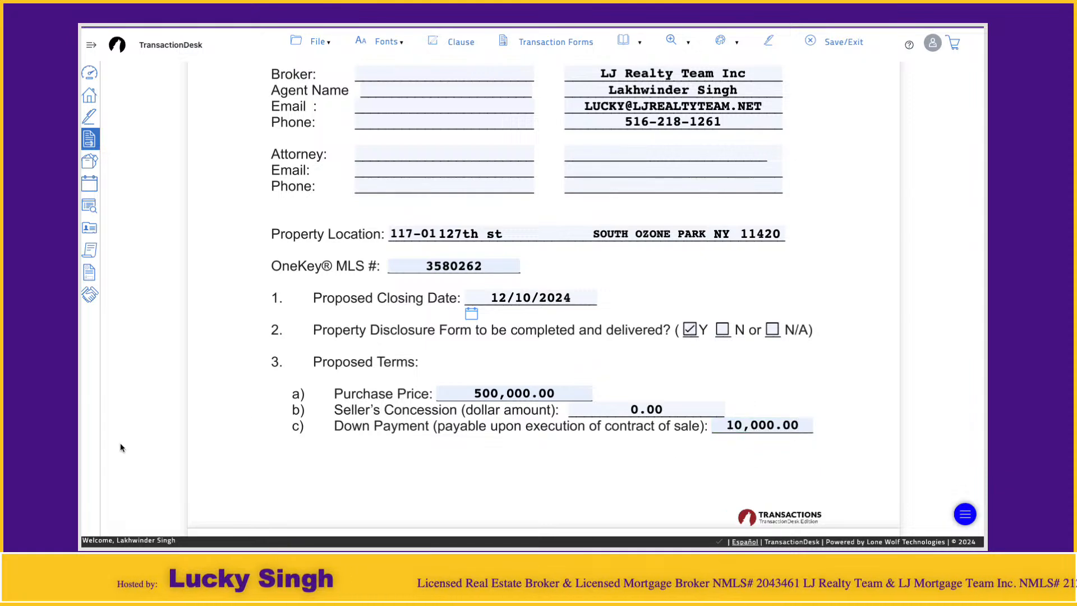
- Set the Mortgage Amount in the Proposed Terms to 450,000.00
scroll(413, 373, "down", 4)
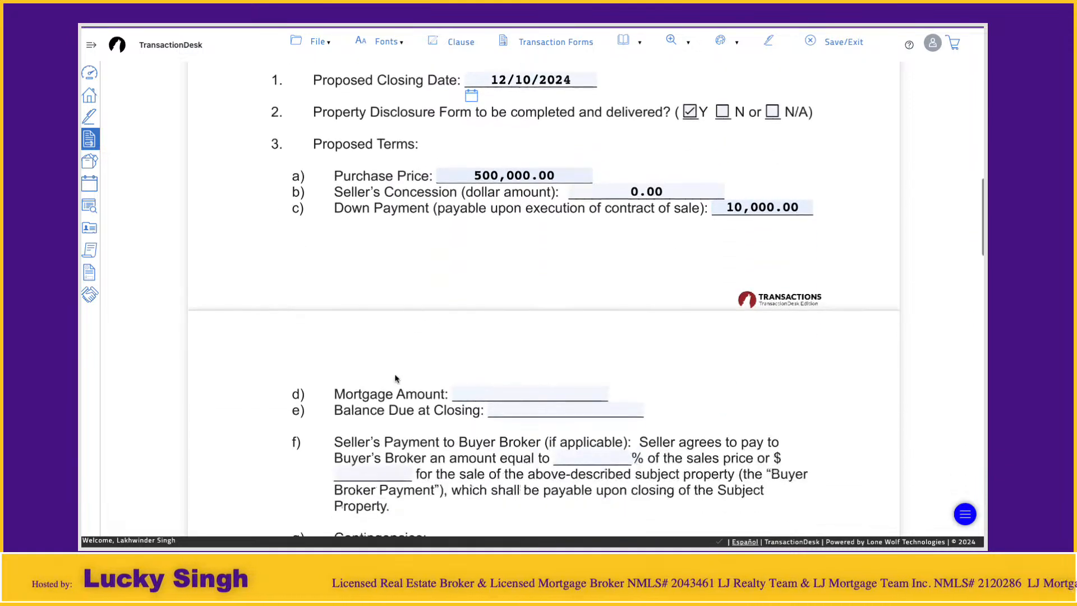
left_click(484, 380)
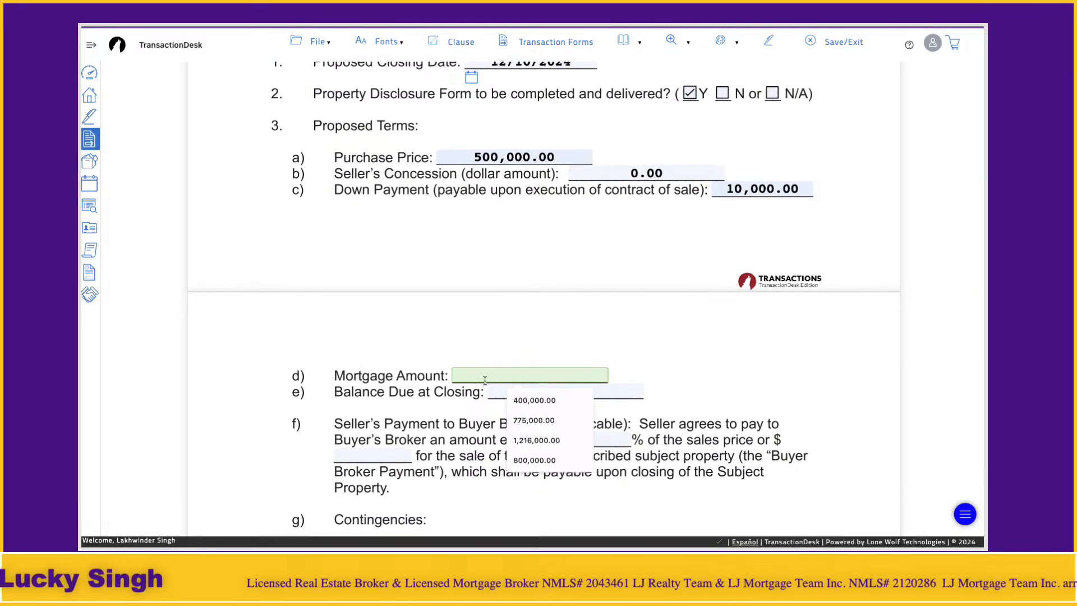
left_click(359, 387)
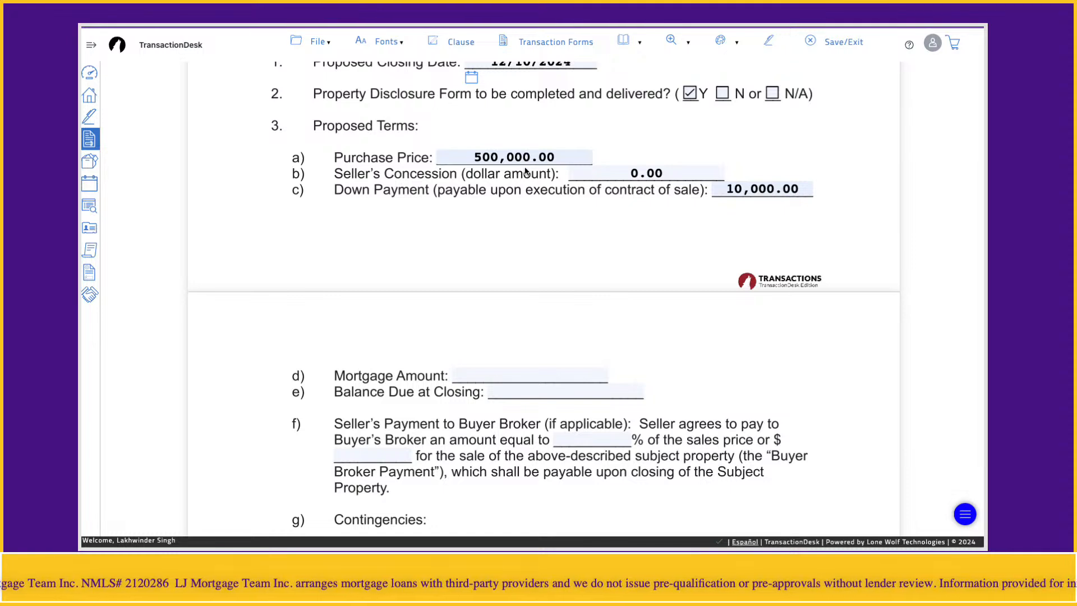
left_click(496, 379)
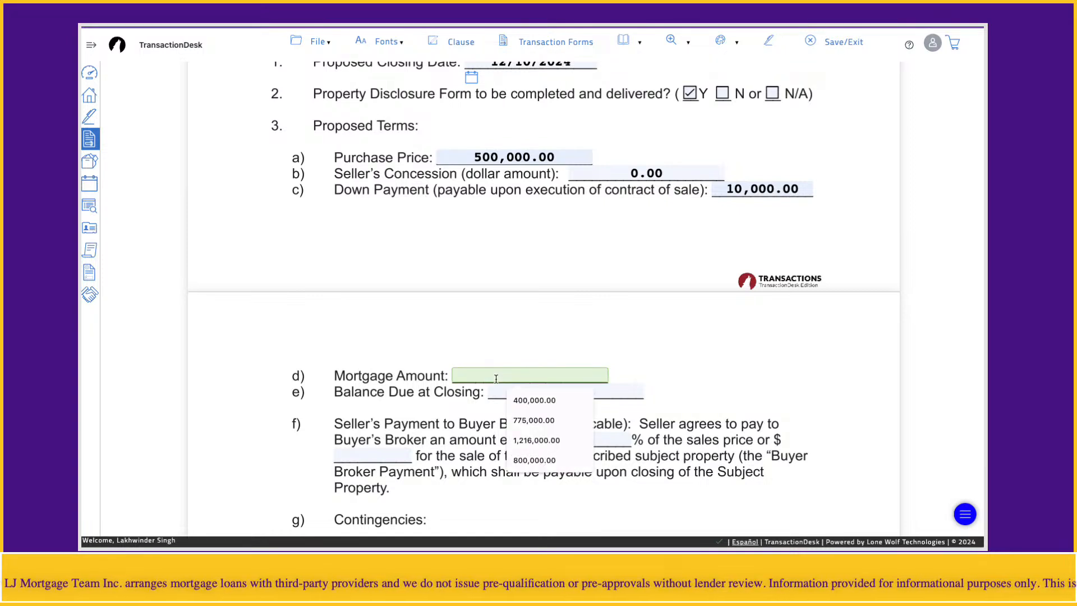
type("450000")
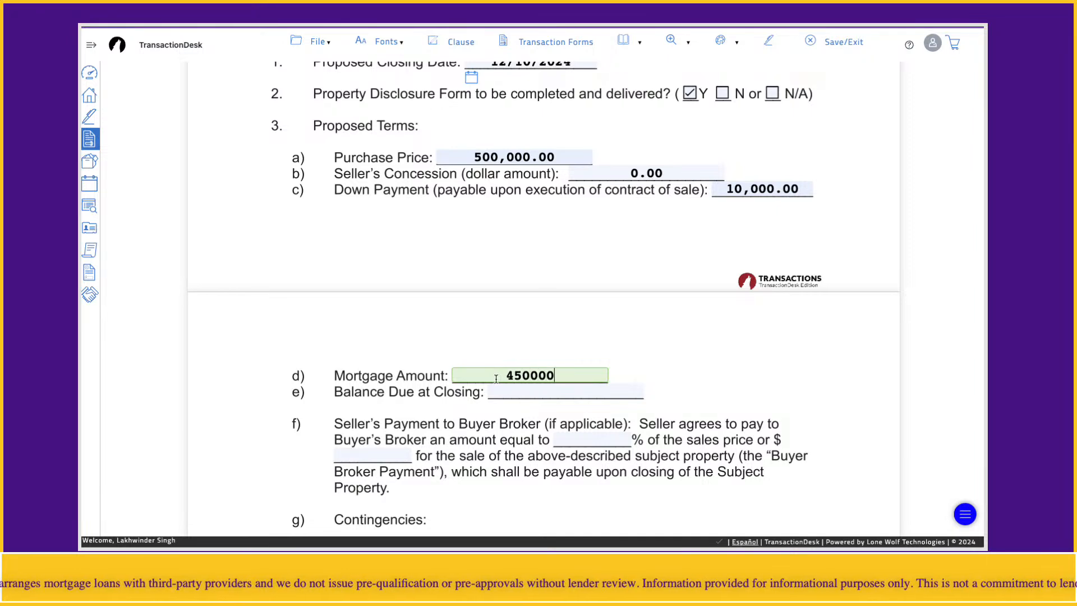
- Set the Balance Due at Closing to 40,000.00
left_click(557, 395)
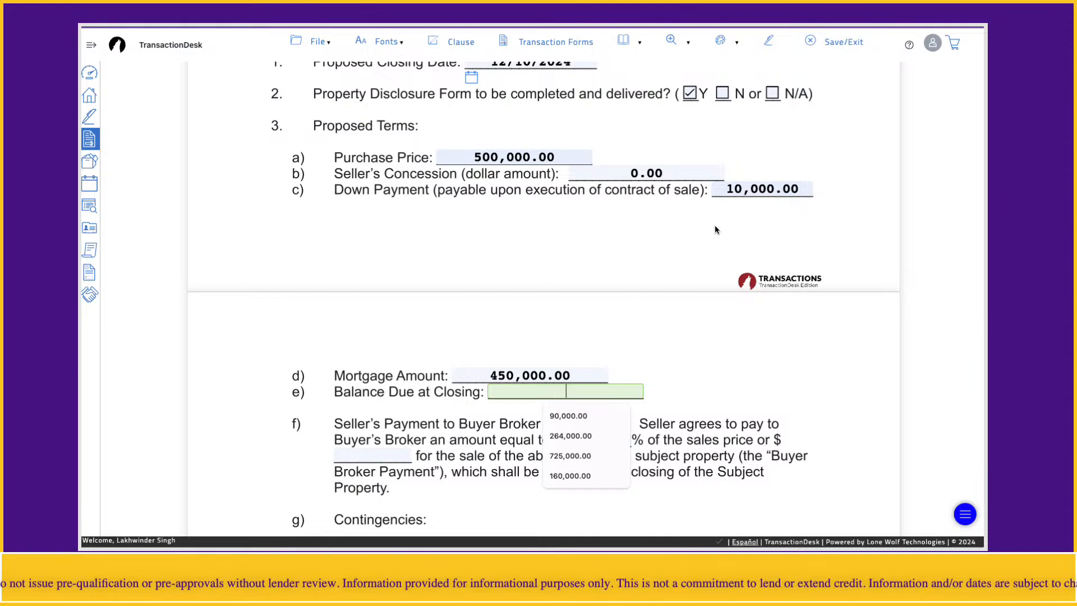
left_click(772, 192)
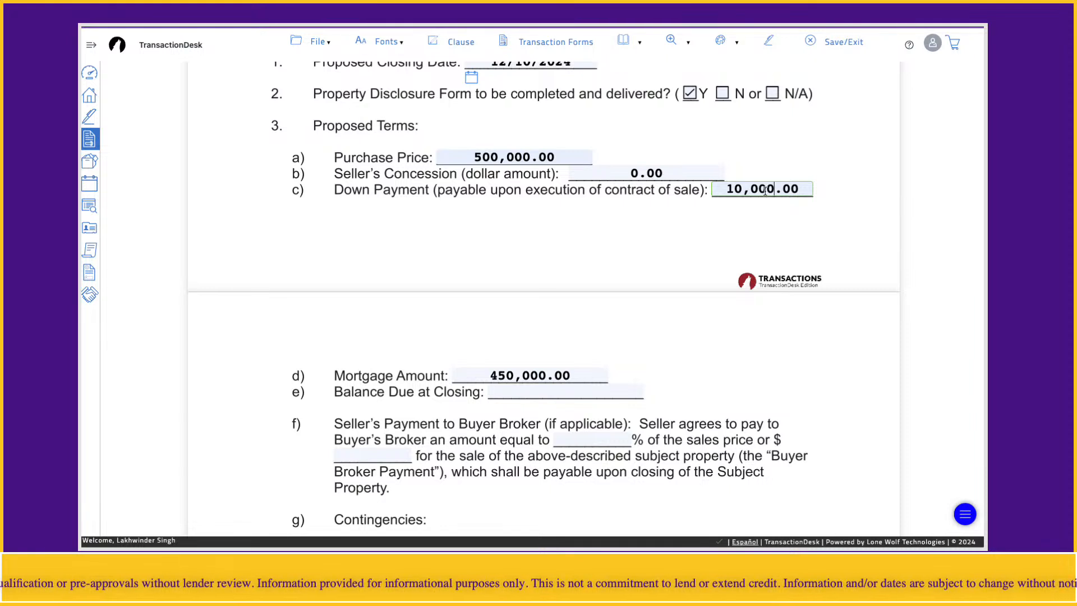
left_click(555, 390)
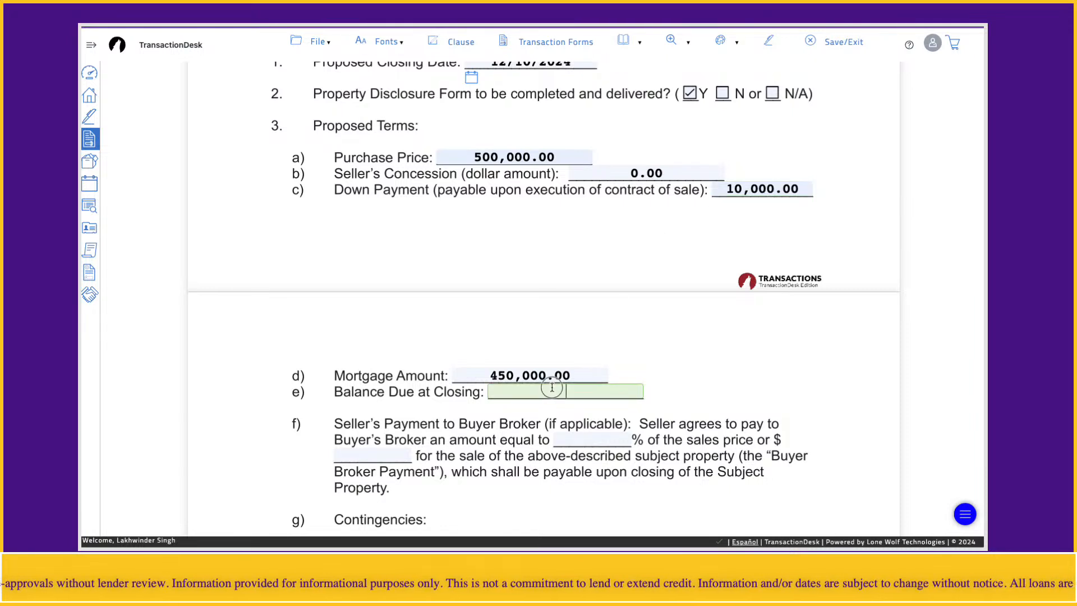
type("40000")
left_click(689, 397)
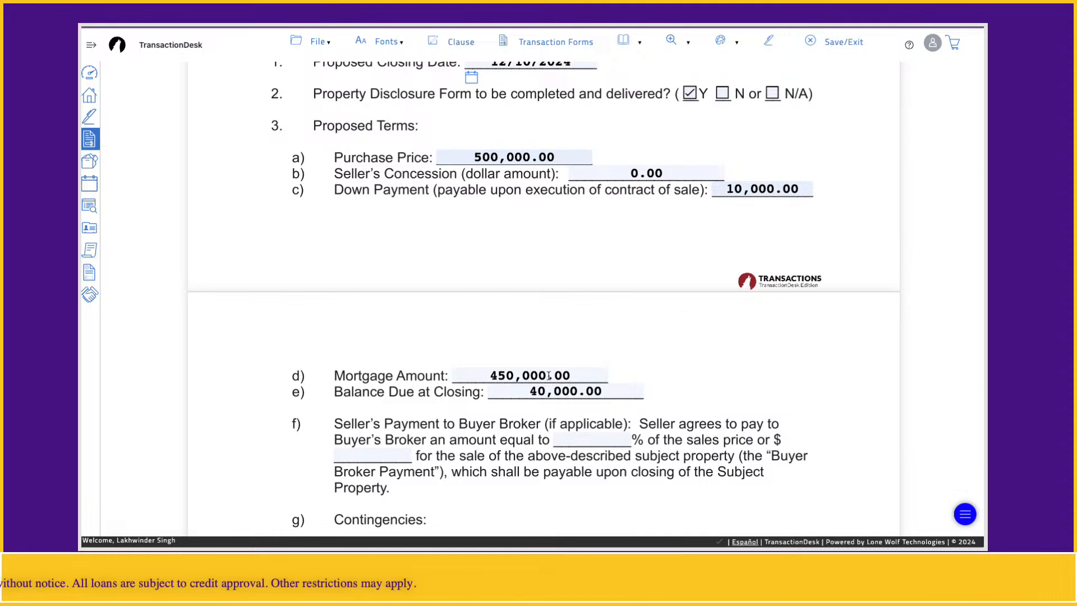
left_click(530, 157)
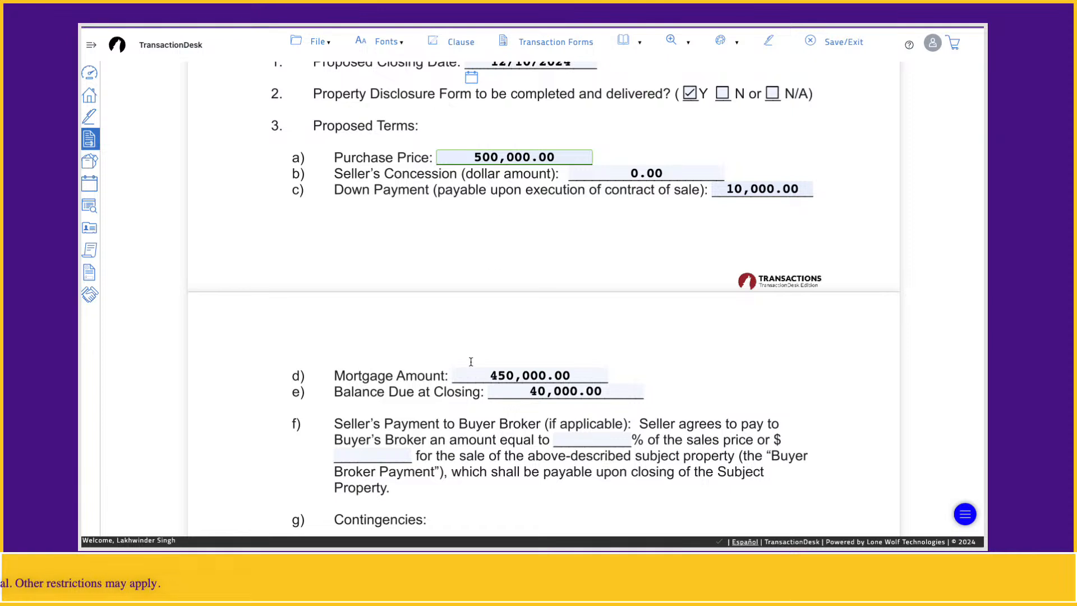
left_click(481, 435)
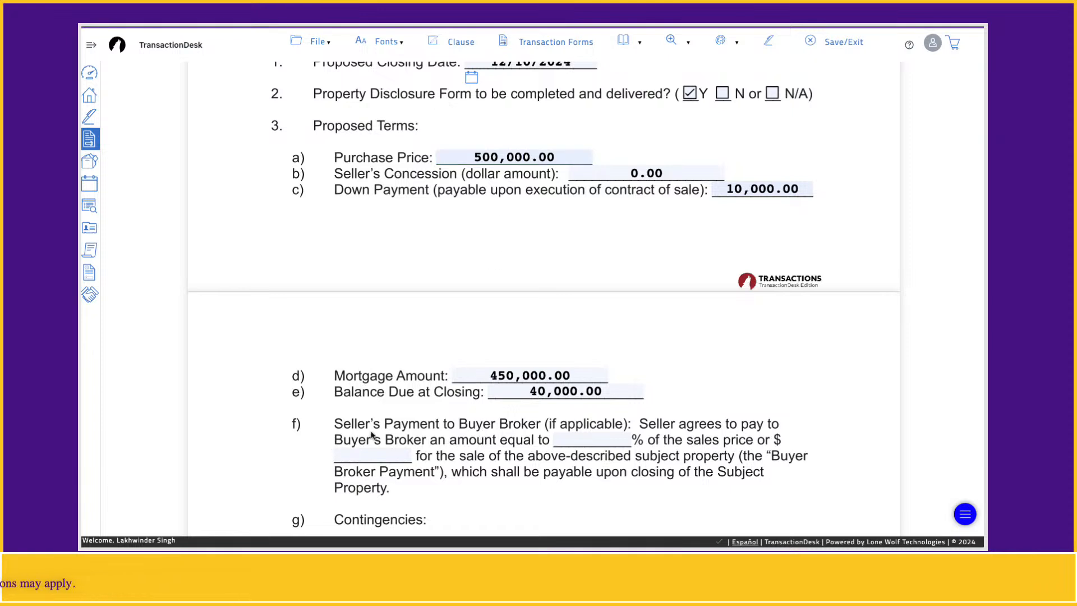
left_click(716, 405)
- Set the Seller's Payment to Buyer Broker to 1 % of the sales price
scroll(723, 406, "down", 3)
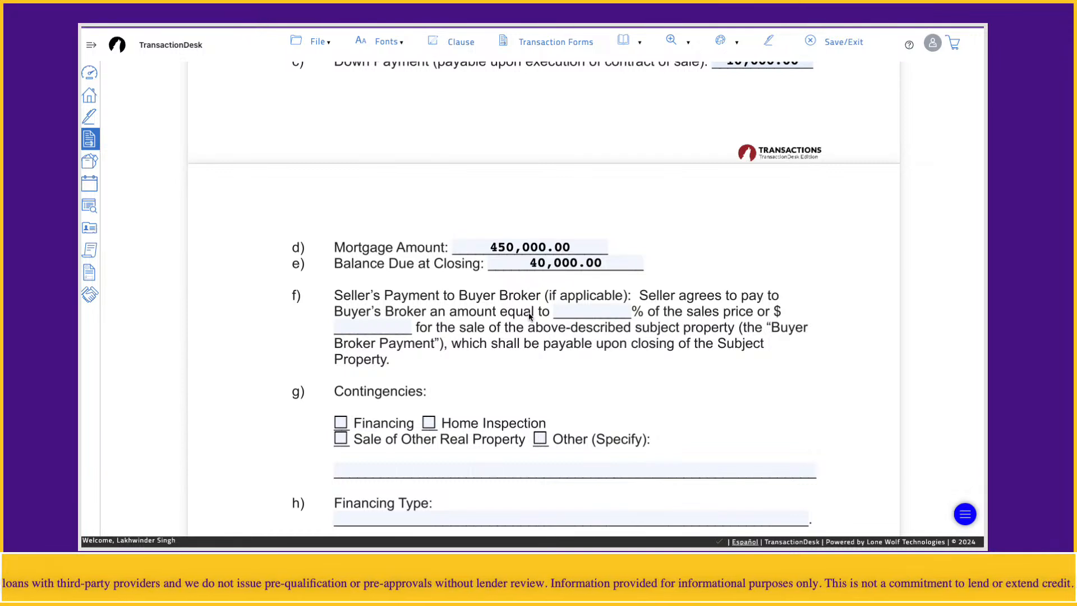
left_click(599, 313)
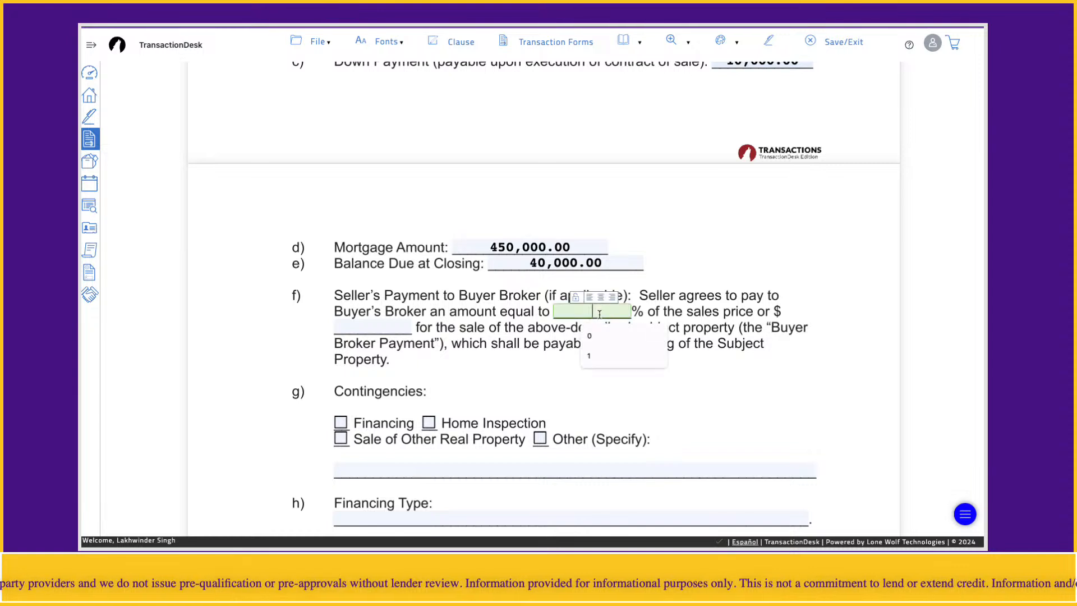
type("1")
left_click(493, 347)
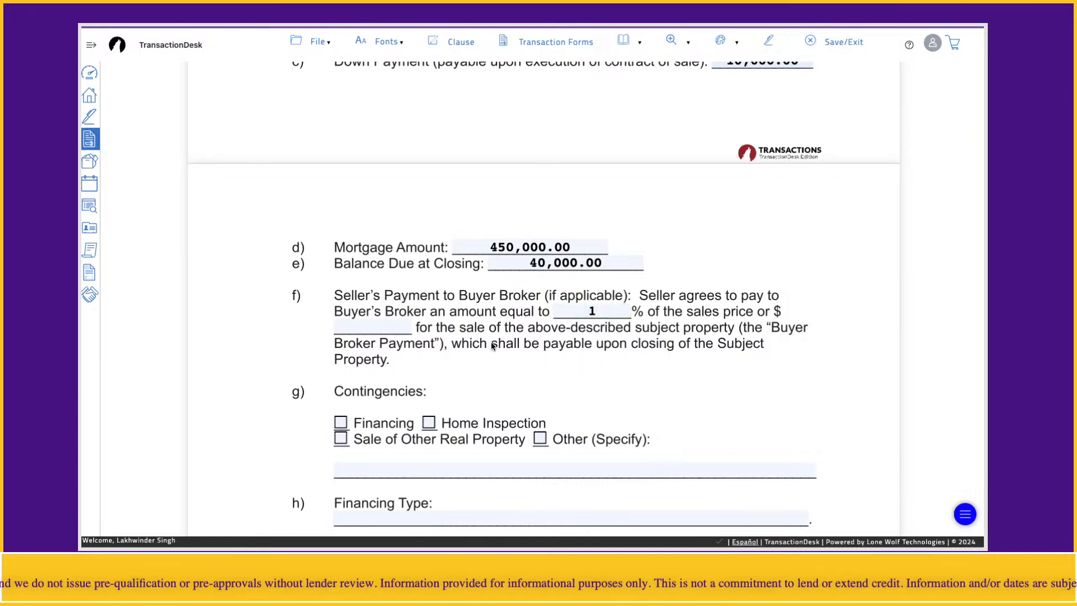
left_click(372, 324)
left_click(595, 307)
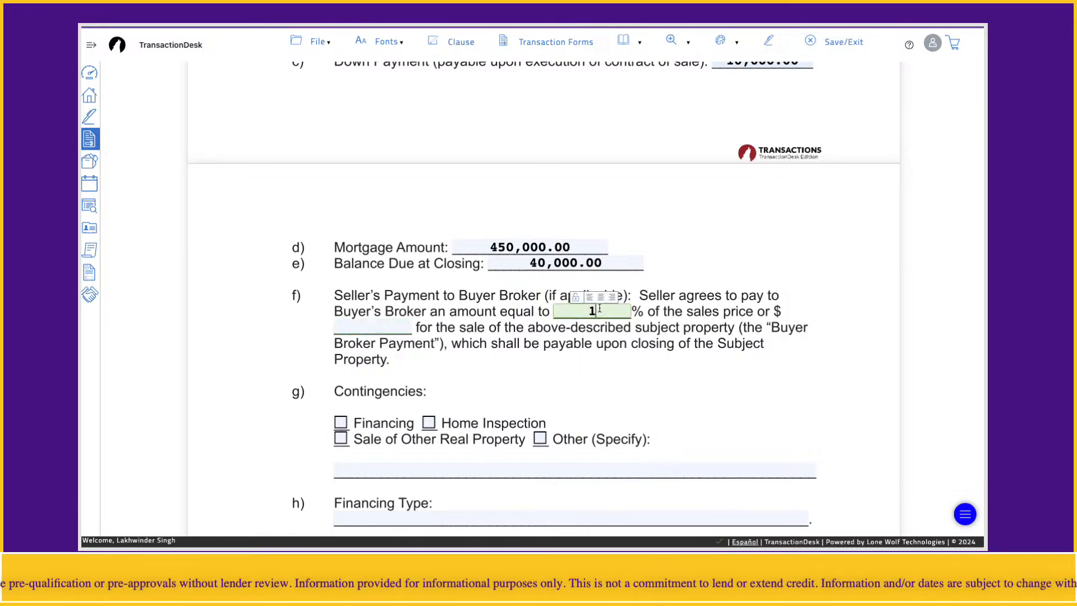
left_click(438, 376)
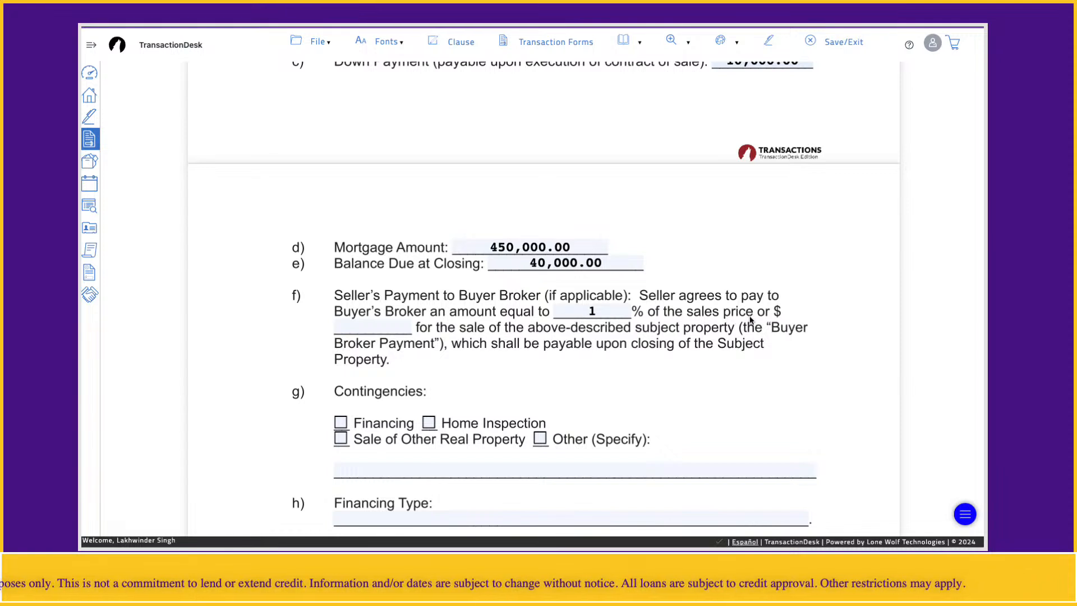
left_click(566, 311)
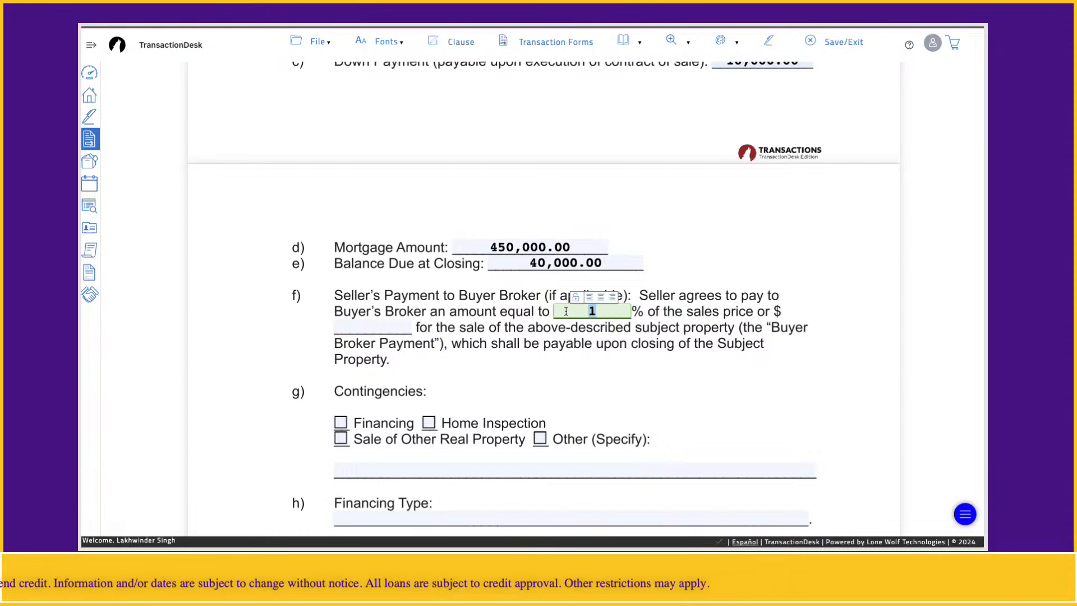
left_click(515, 387)
- Mark Financing and Home Inspection as the contingencies of the offer
scroll(515, 390, "down", 1)
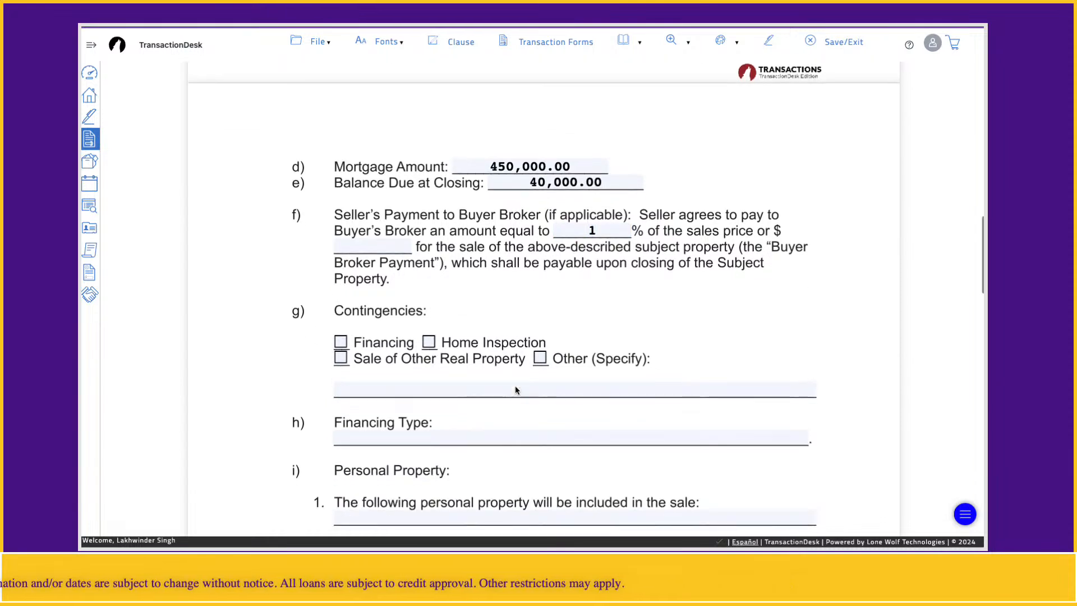
left_click(340, 344)
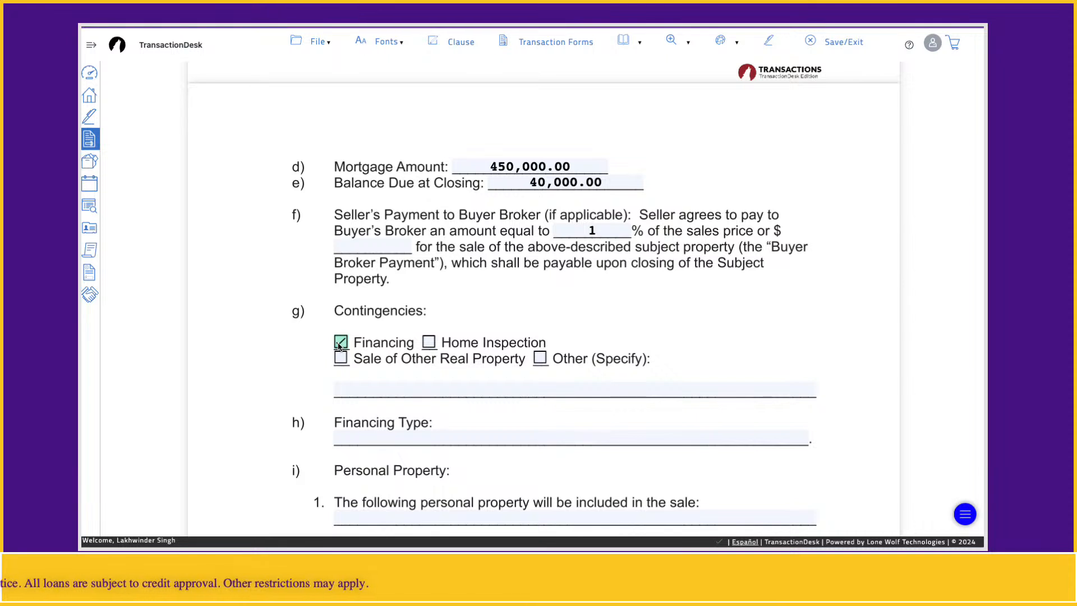
left_click(428, 343)
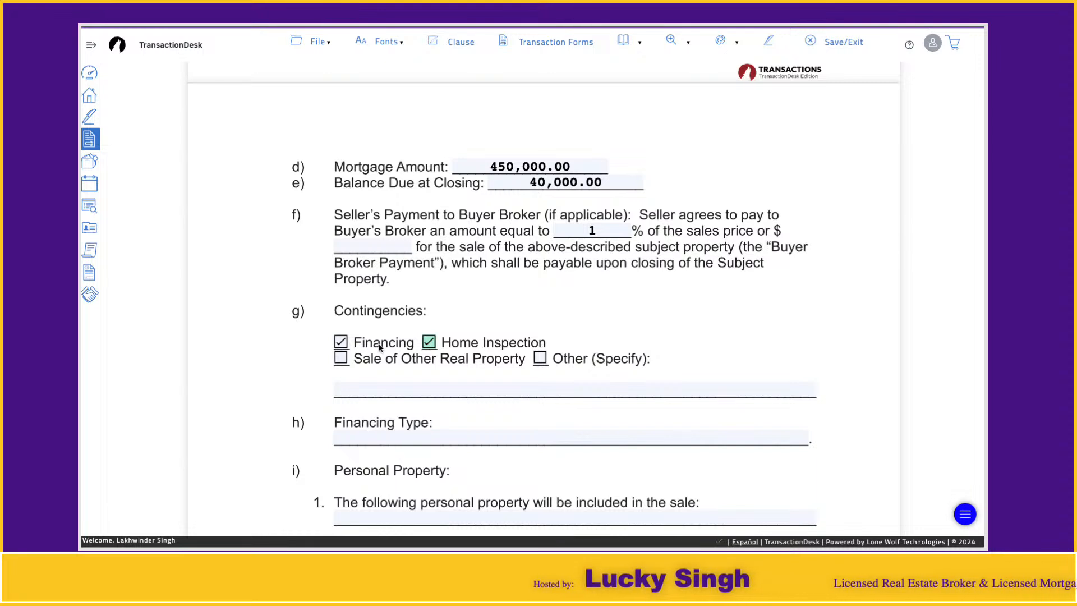
- Fill in the Financing Type with the previously used entry 30 year mortgage
left_click(379, 440)
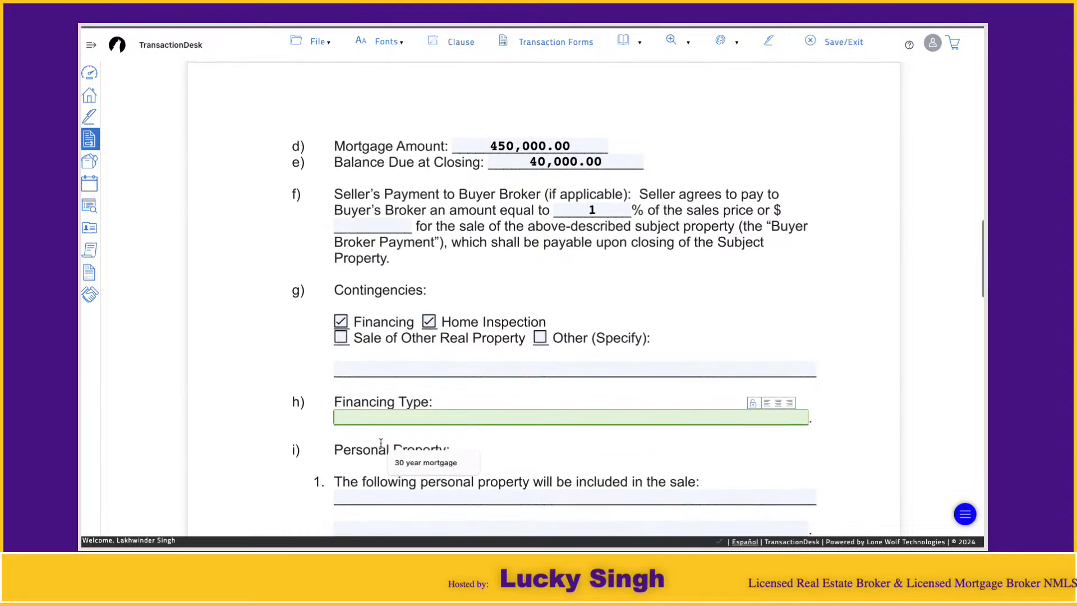
left_click(415, 465)
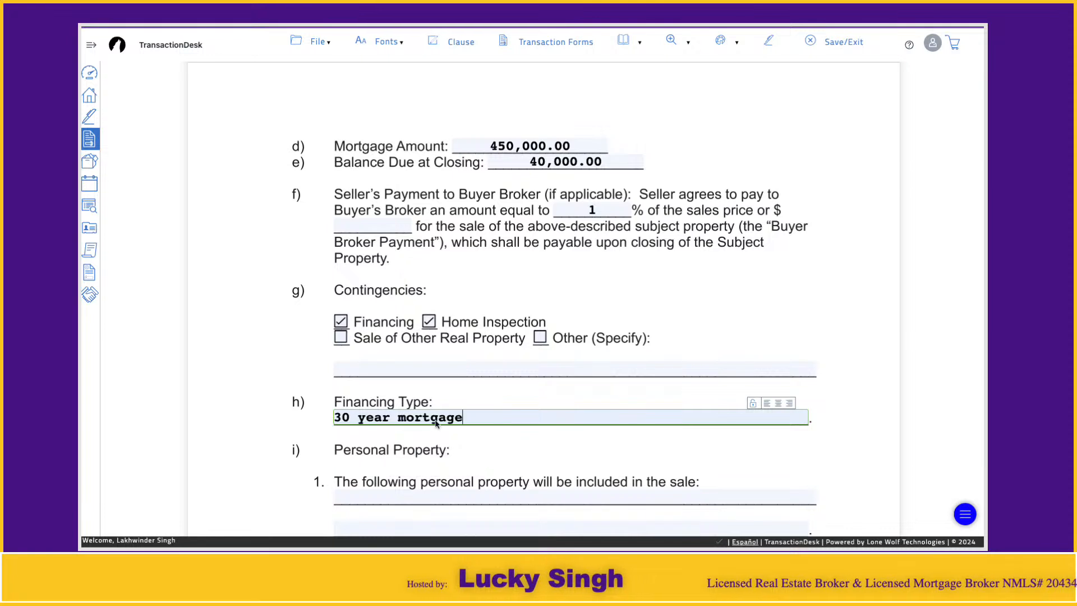
triple_click(485, 417)
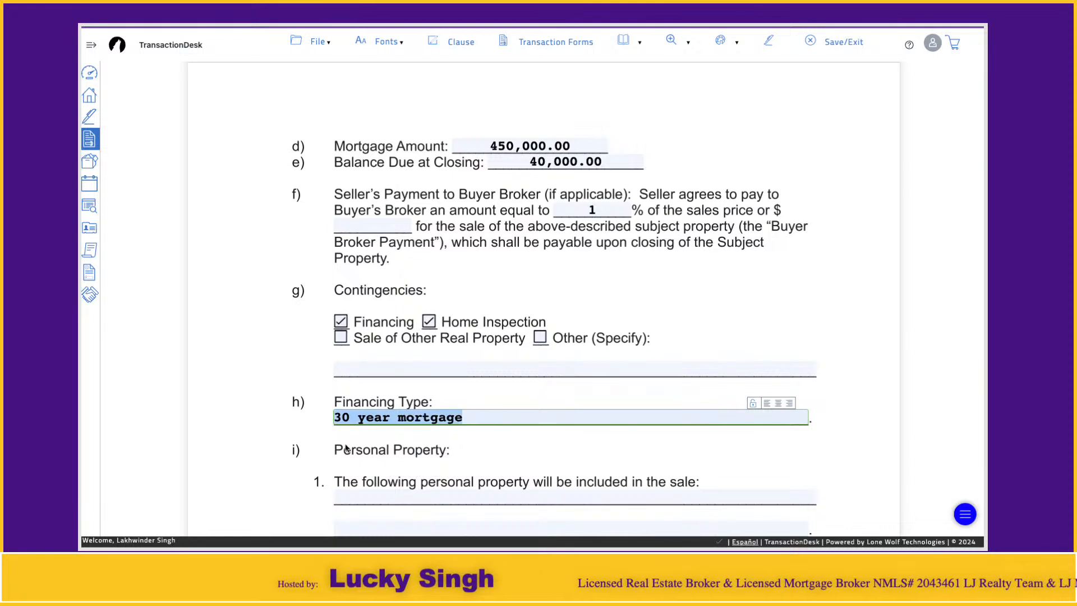
left_click(364, 448)
left_click(410, 419)
- Review the fields for personal property included in and excluded from the sale, and the Other terms section
scroll(410, 419, "down", 2)
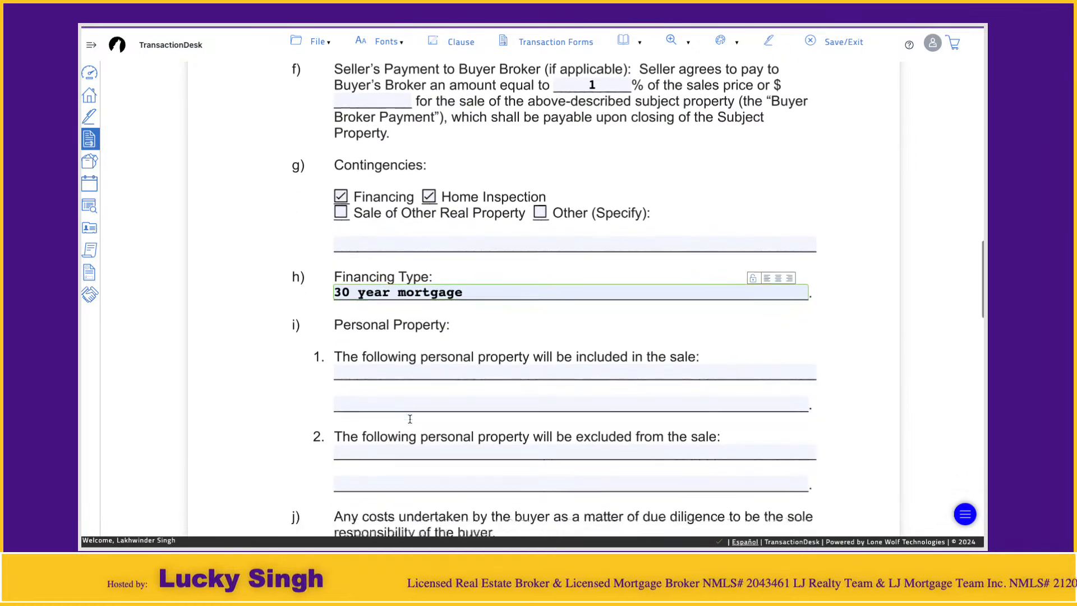
scroll(411, 419, "down", 1)
left_click(382, 340)
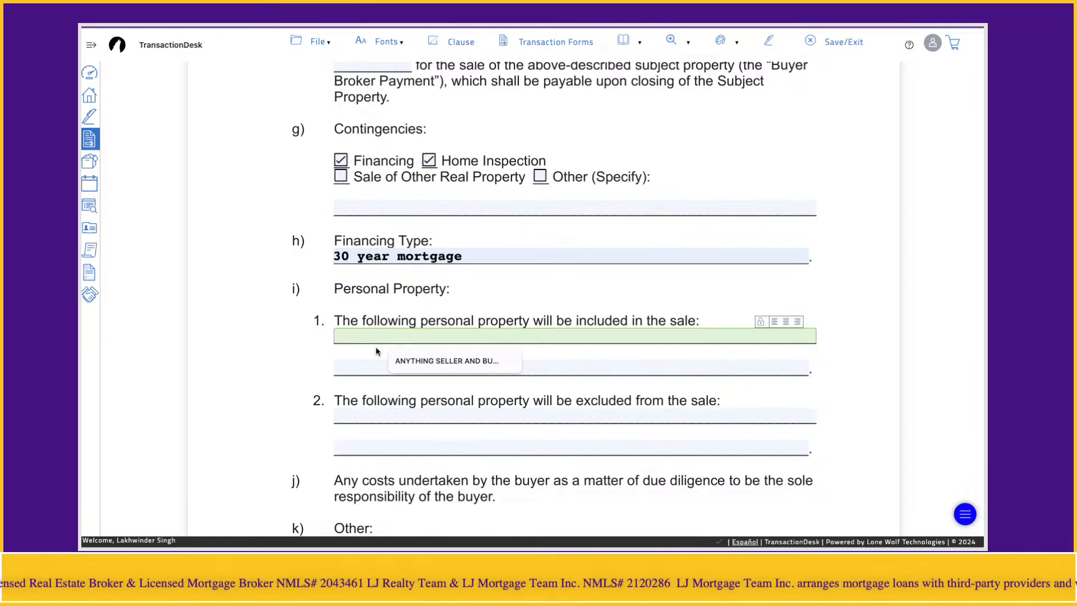
left_click(354, 413)
left_click(279, 419)
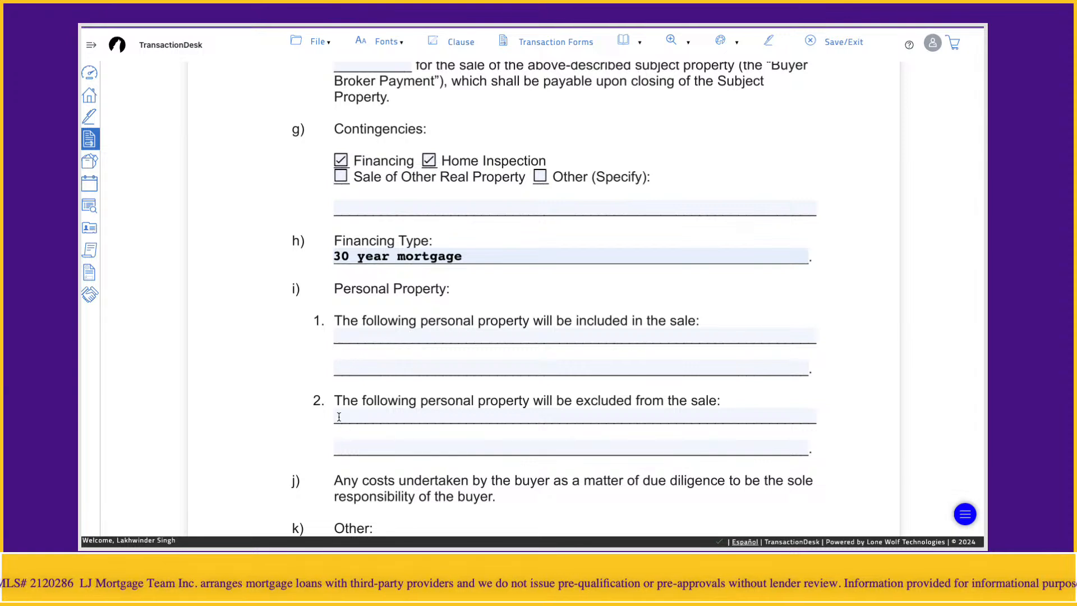
left_click(393, 416)
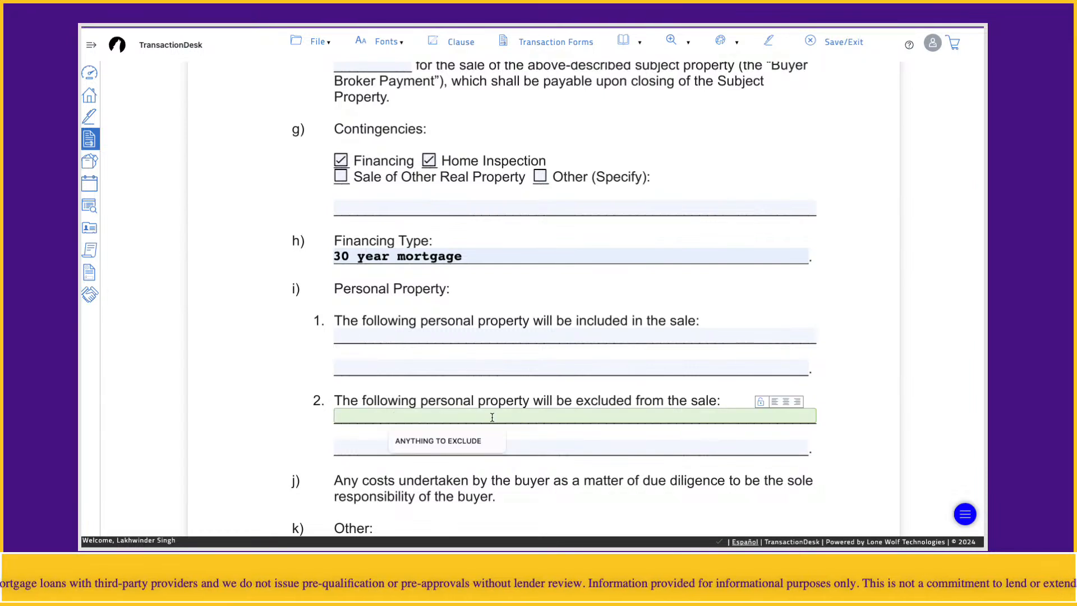
left_click(271, 452)
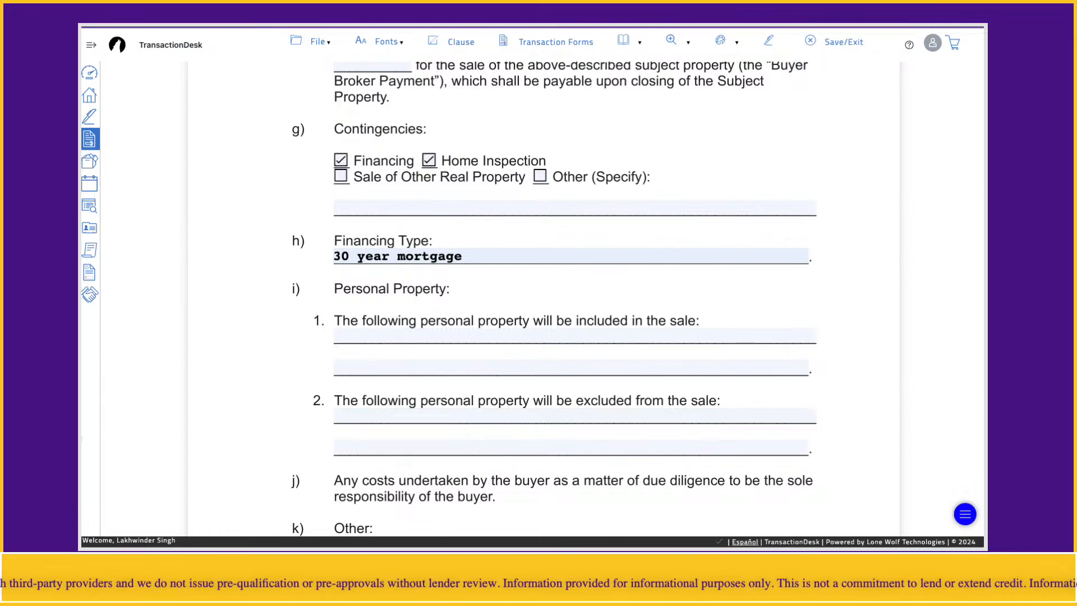
scroll(590, 392, "down", 2)
scroll(591, 391, "down", 10)
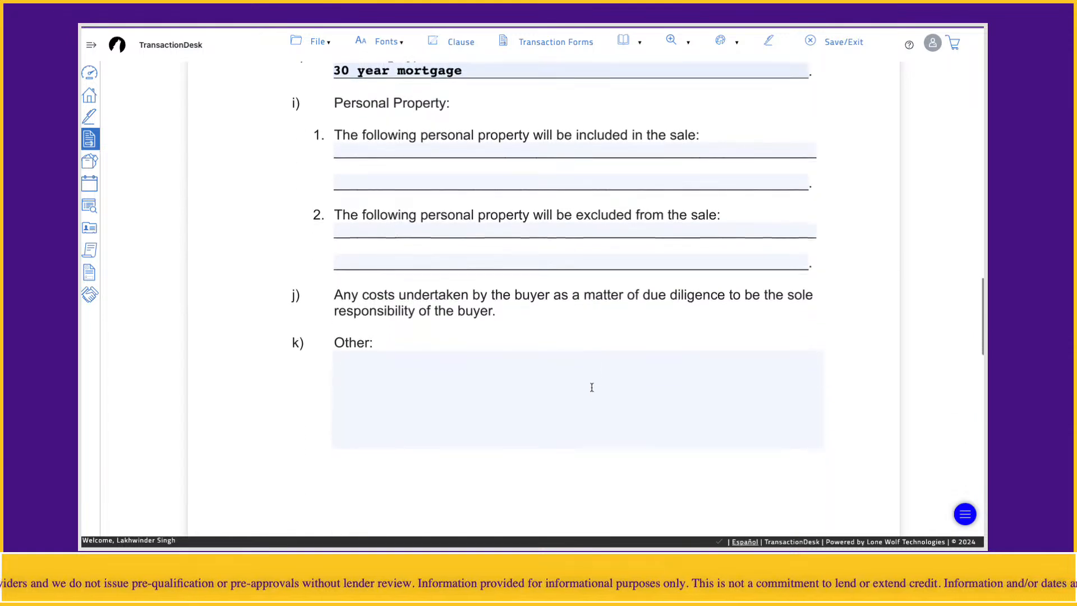
- Check the Other terms and Acknowledgment of Receipt sections, and bring the memorandum into the Authentisign signing setup
scroll(591, 385, "up", 5)
left_click(555, 271)
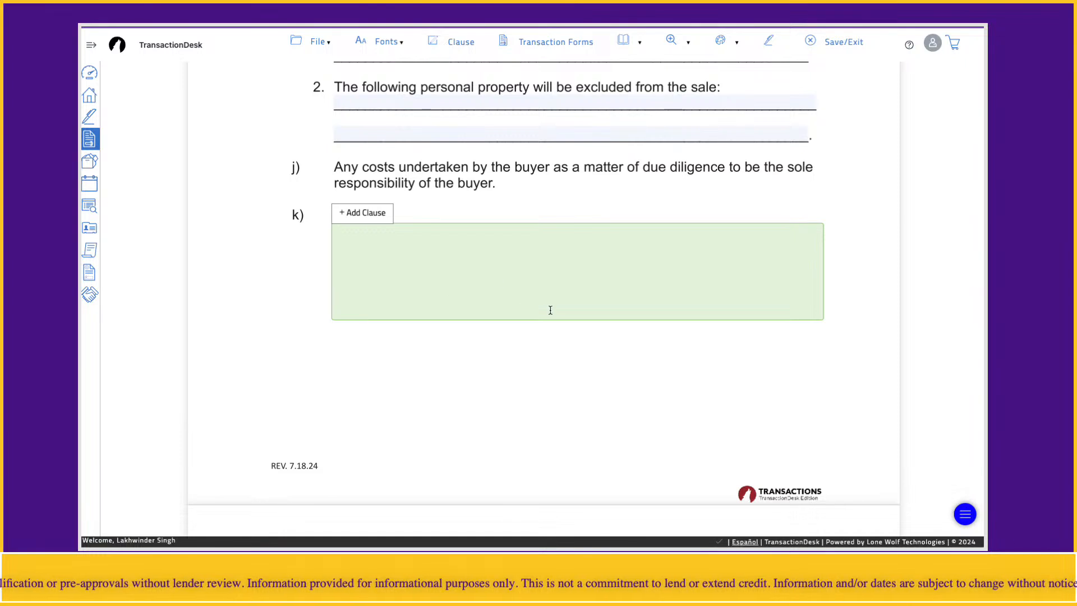
scroll(479, 340, "down", 6)
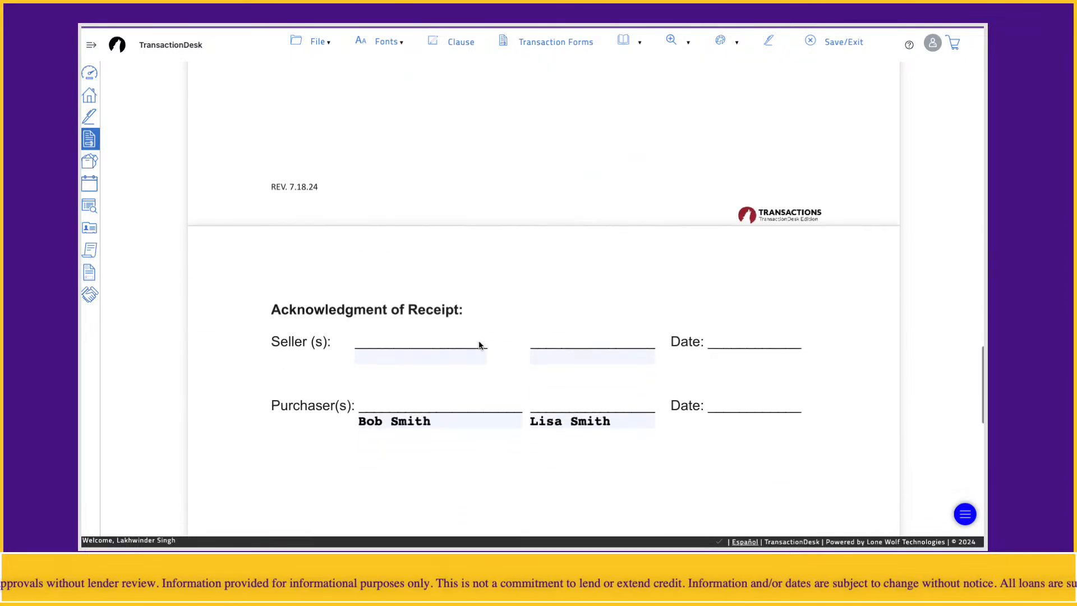
scroll(398, 380, "down", 1)
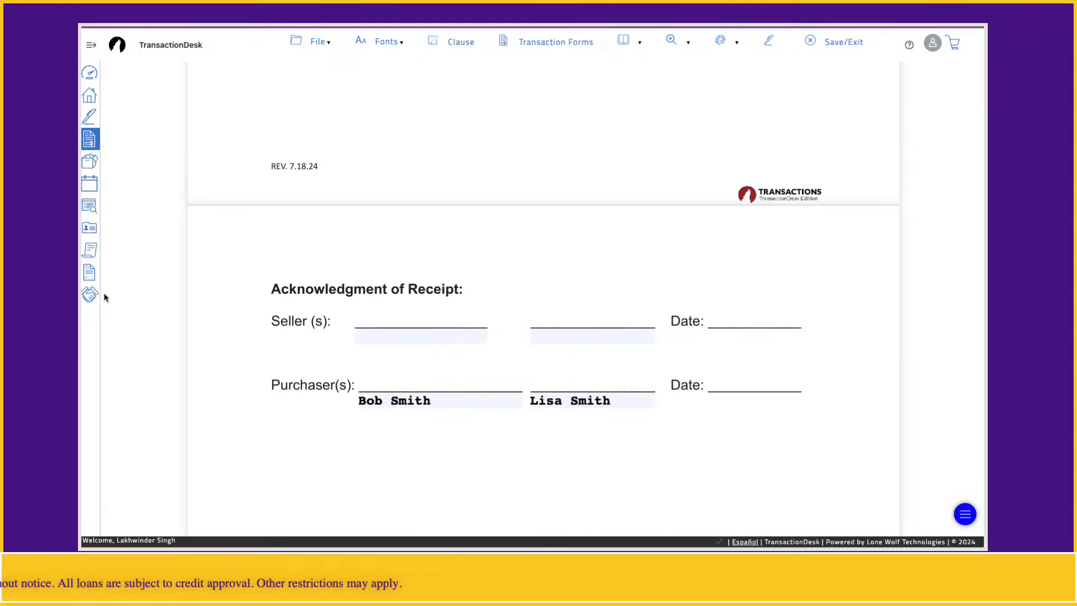
left_click(770, 43)
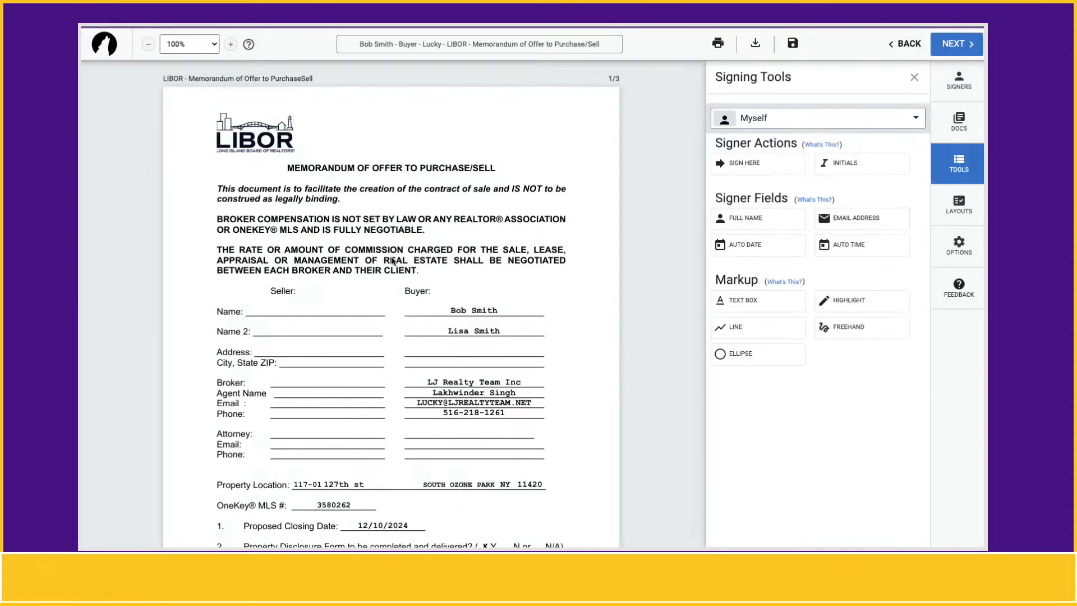
- Review the memorandum in the signing editor, from the party and property details through the proposed terms to the Acknowledgment of Receipt
left_click(915, 78)
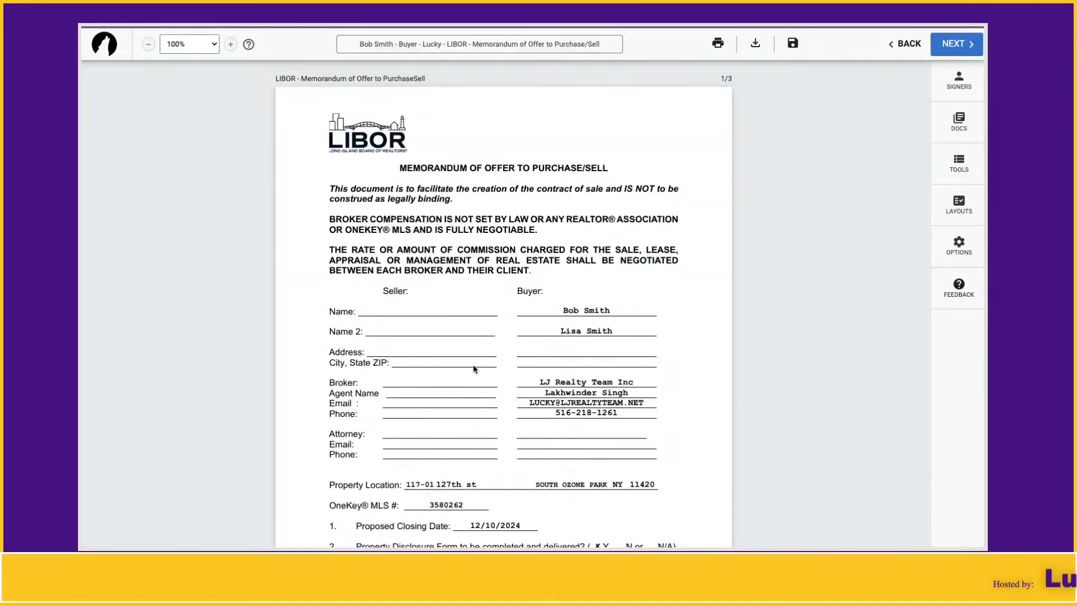
left_click(558, 344)
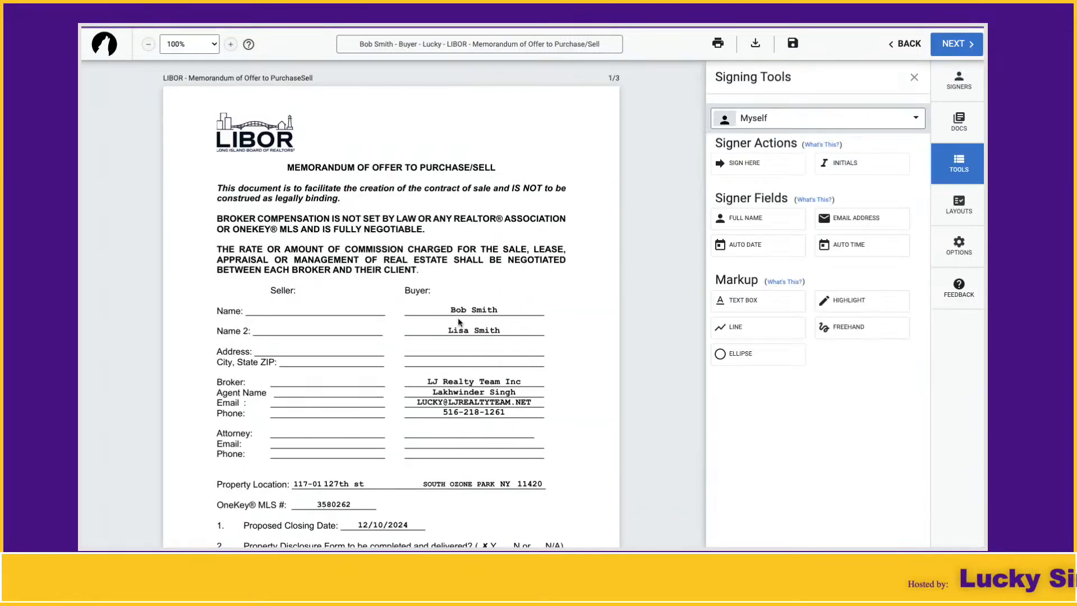
scroll(458, 318, "down", 2)
scroll(460, 301, "down", 5)
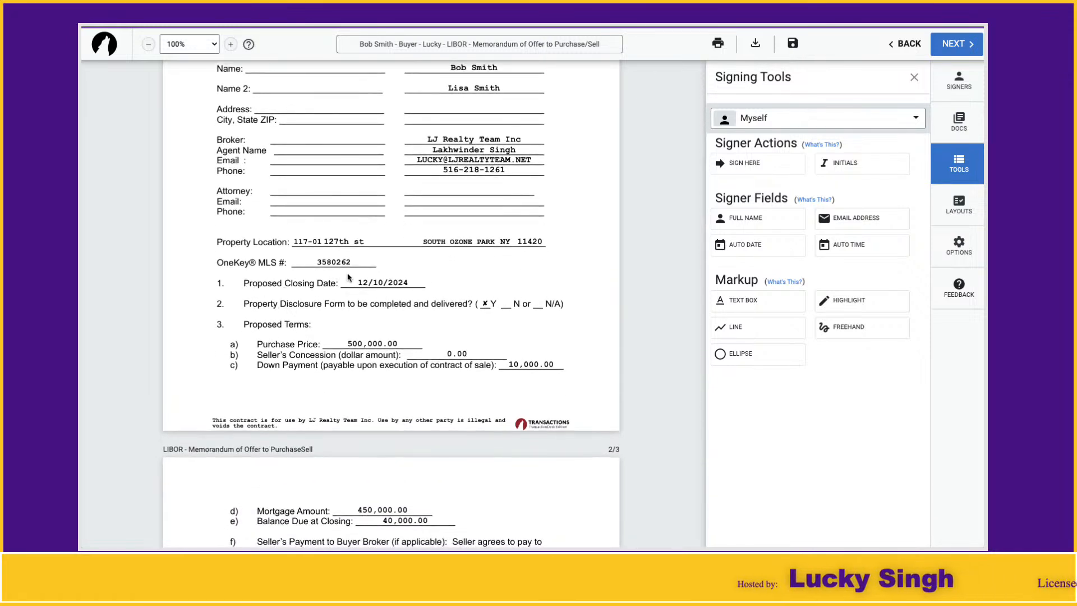
scroll(359, 331, "down", 1)
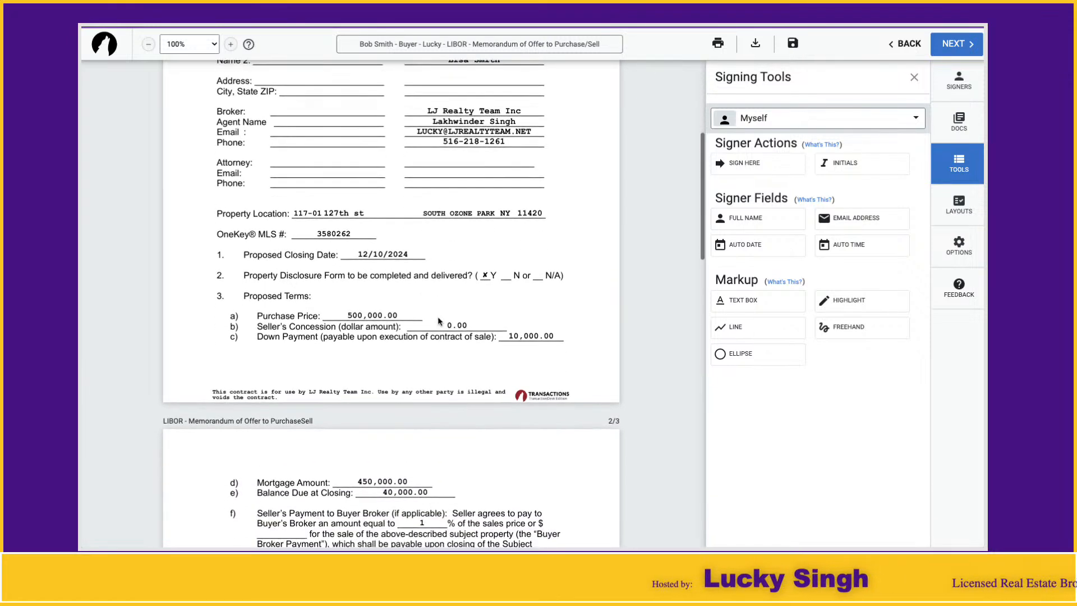
scroll(348, 369, "down", 3)
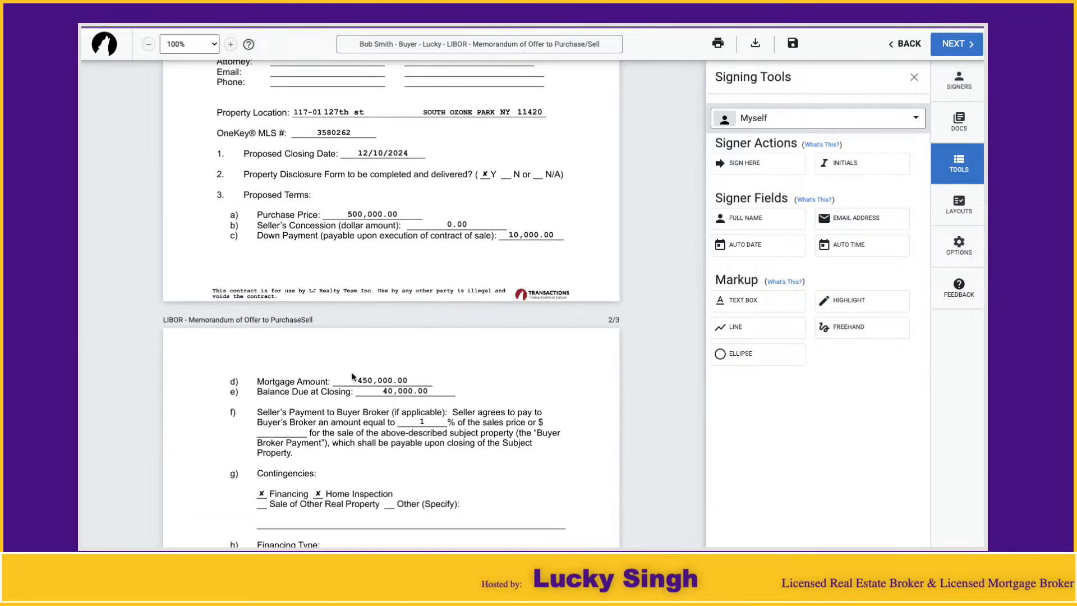
scroll(352, 374, "down", 13)
scroll(354, 375, "down", 10)
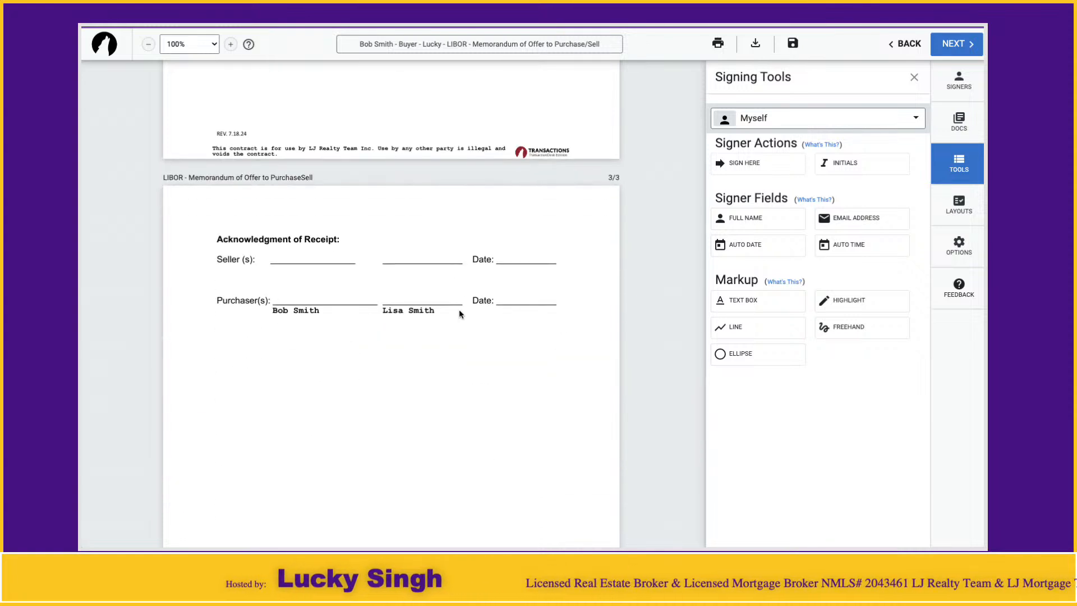
left_click(915, 78)
- Add both buyers from the transaction as remote signers of the memorandum
left_click(958, 81)
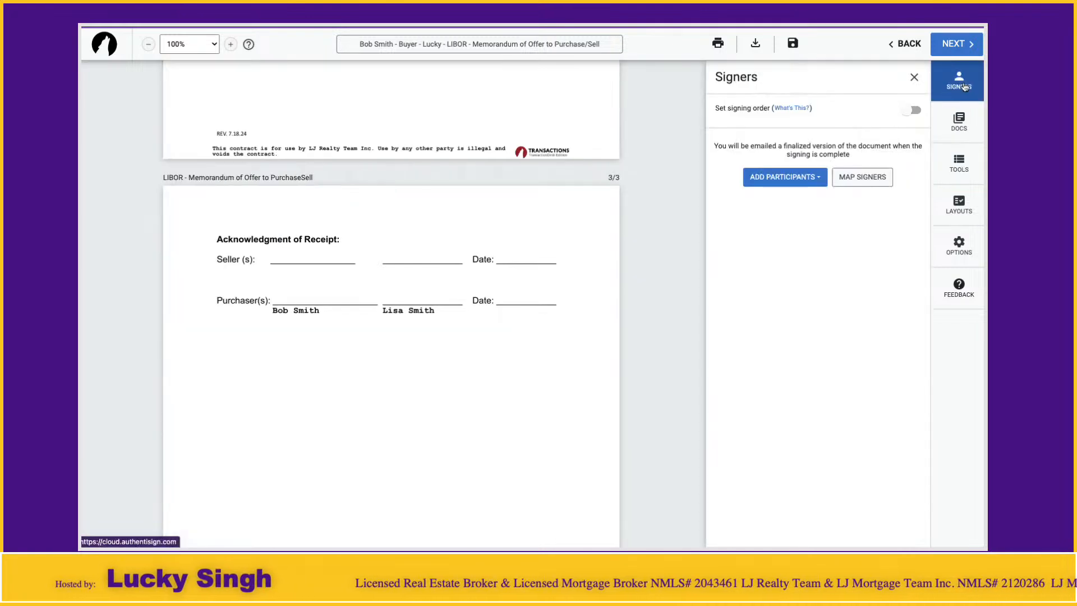
left_click(793, 178)
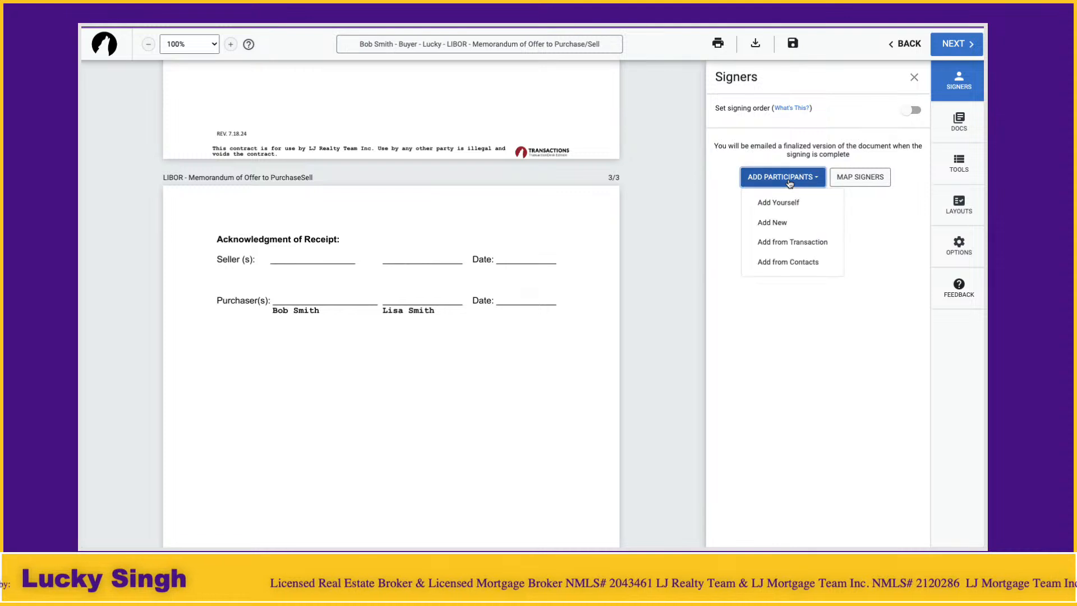
left_click(786, 243)
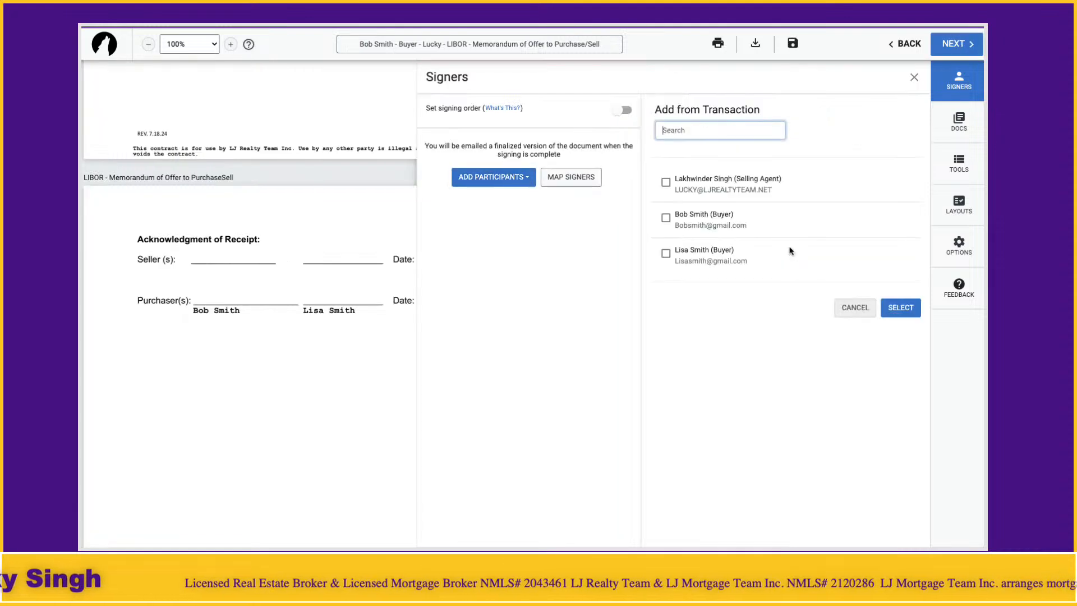
left_click(666, 217)
left_click(666, 254)
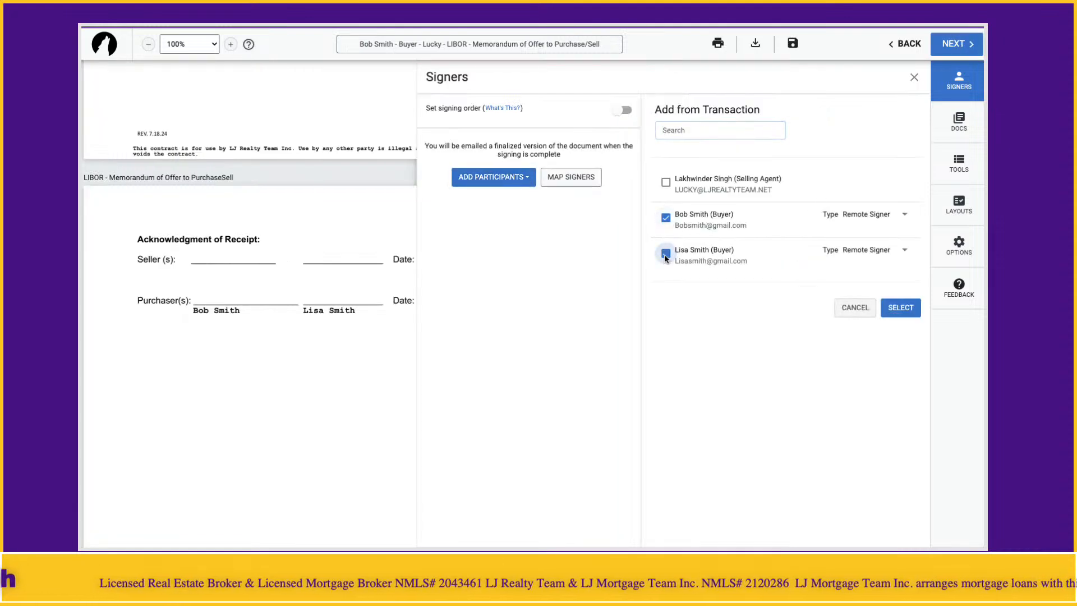
left_click(892, 309)
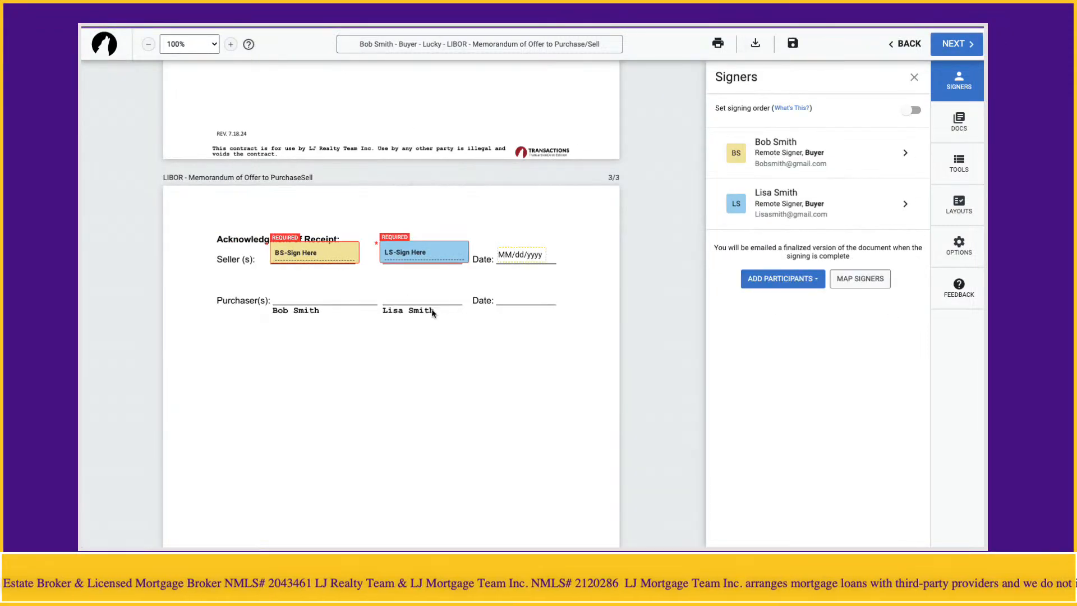
left_click(915, 80)
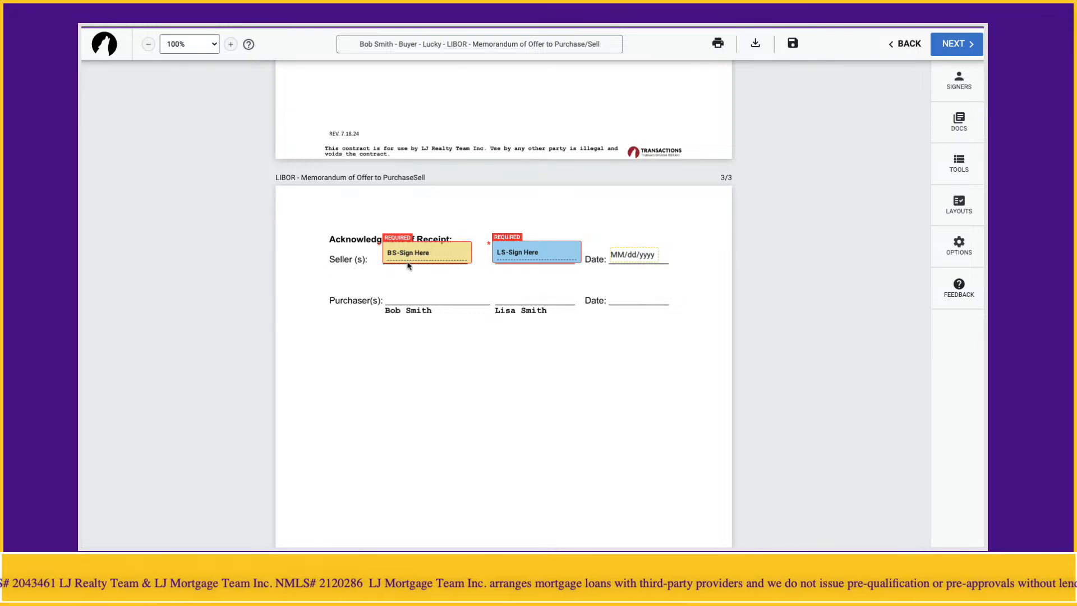
- Move both buyers' signature blocks and the date field from the Seller line to the Purchaser line of the Acknowledgment of Receipt
left_click_drag(415, 254, 421, 296)
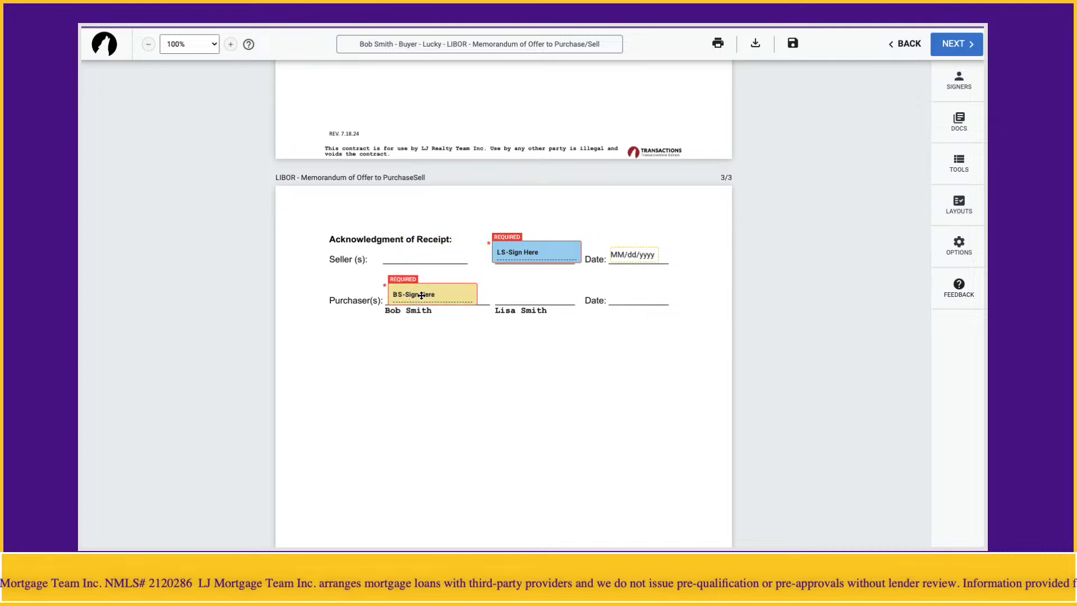
left_click_drag(511, 249, 512, 290)
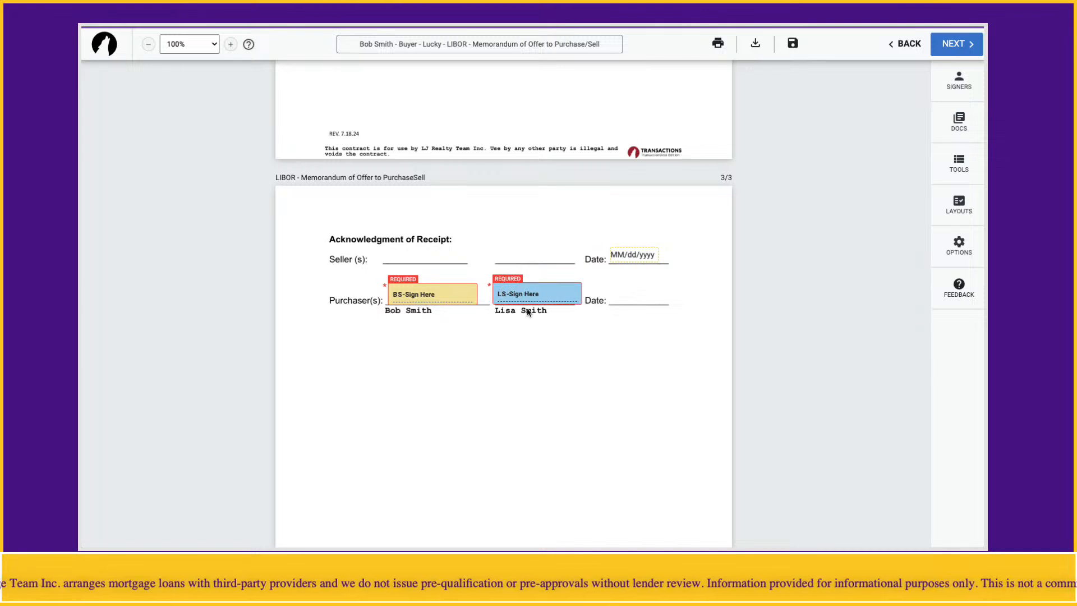
left_click_drag(633, 258, 634, 298)
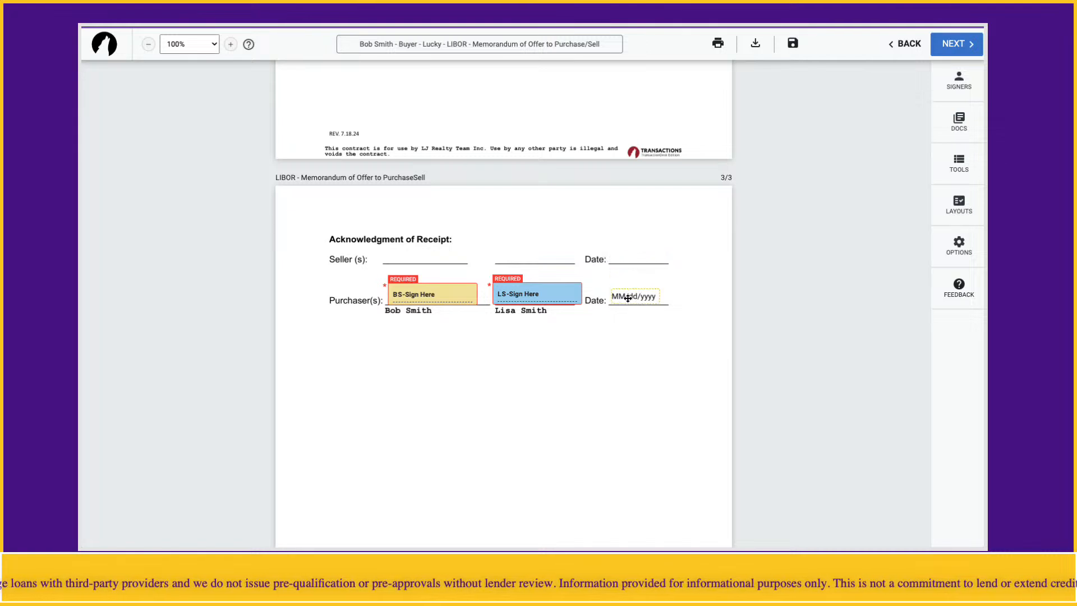
left_click(584, 349)
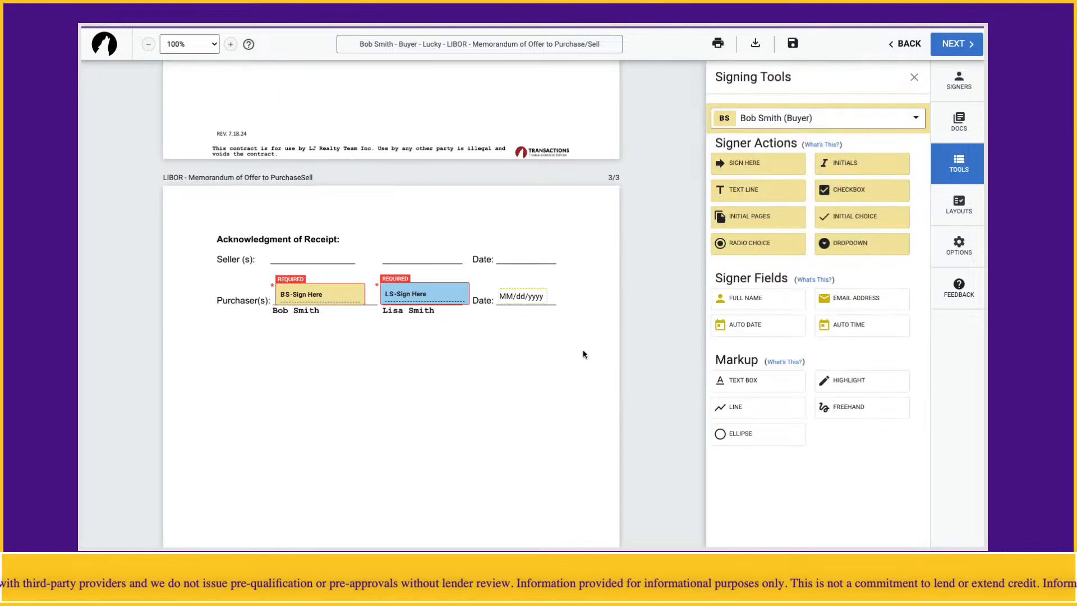
left_click(912, 80)
- Finalize and send the signing invitation to the buyers, and check the signing details of the sent memorandum
left_click(960, 44)
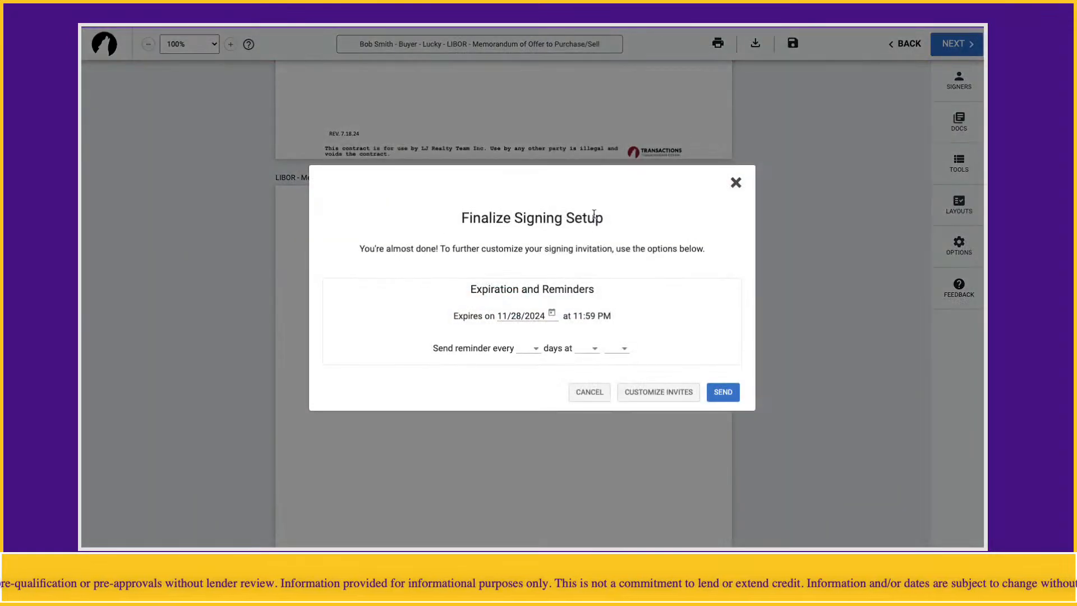
left_click(717, 396)
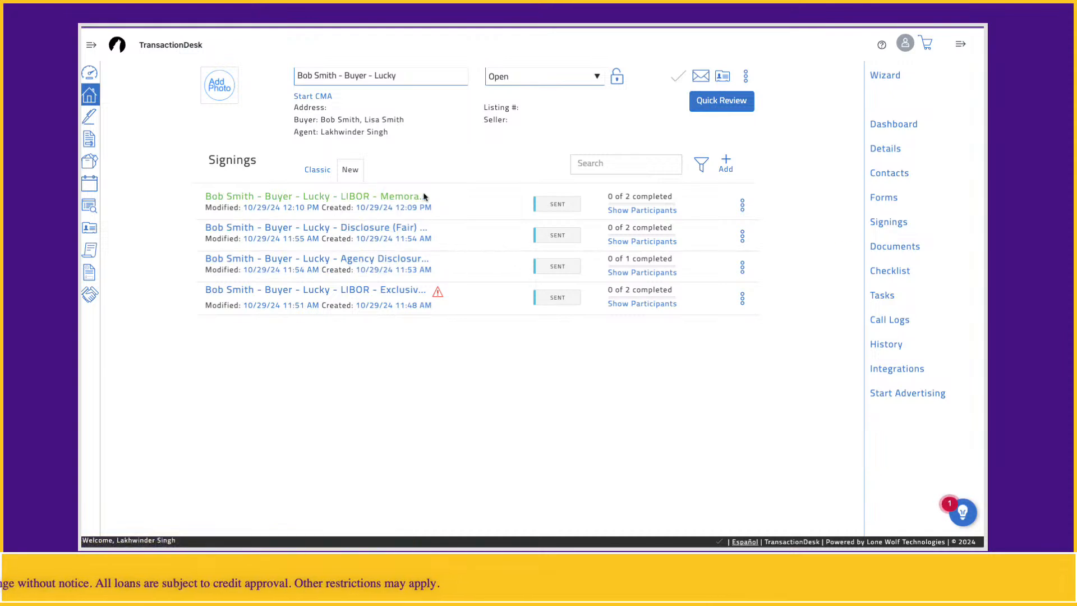
left_click(367, 202)
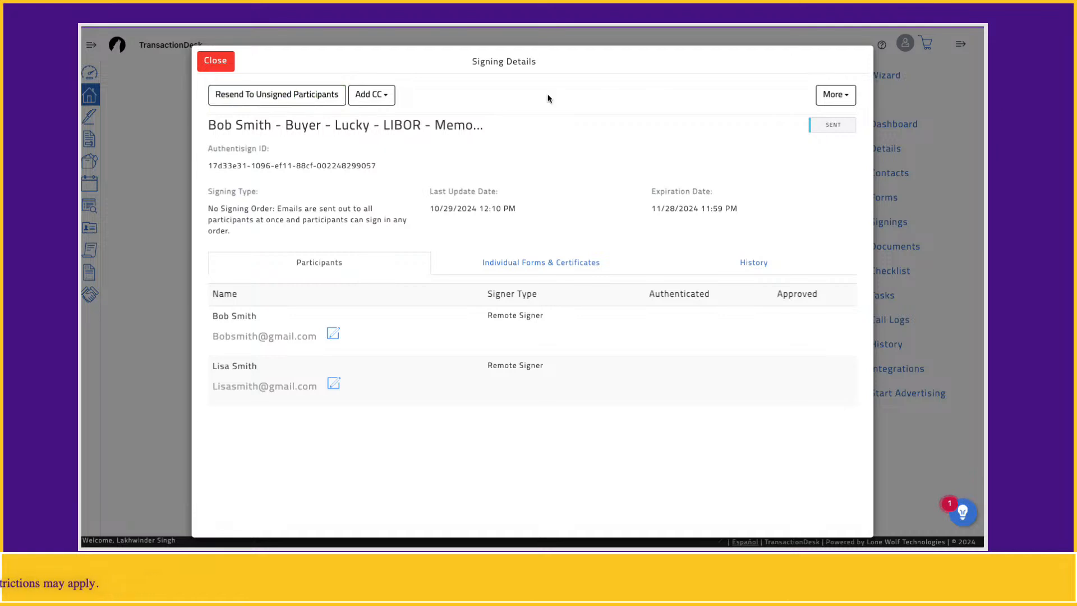
left_click(216, 62)
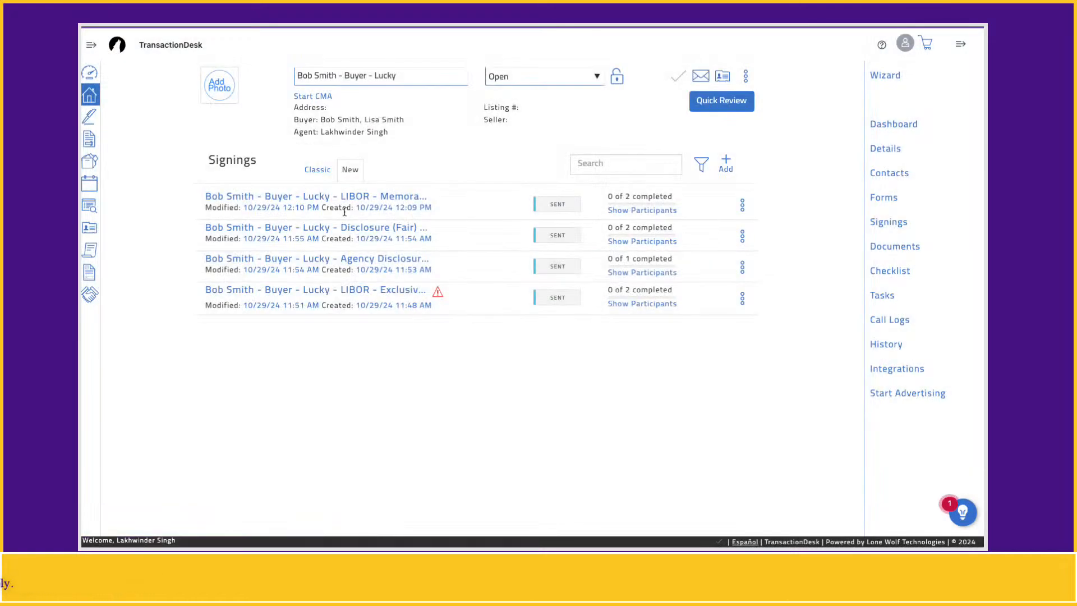